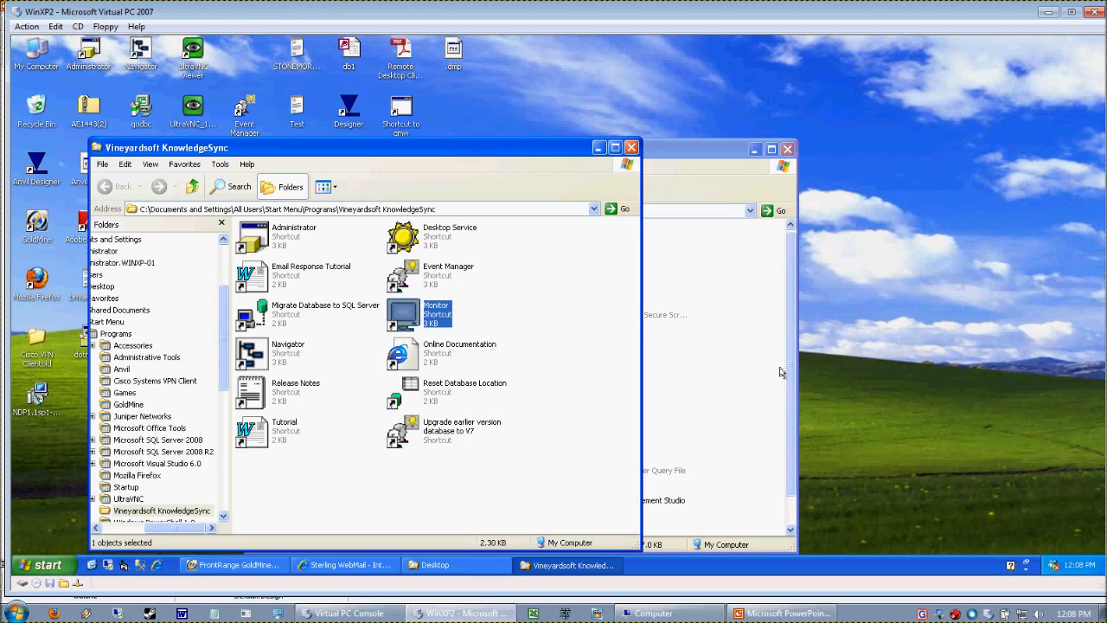
Minimize the Desktop folder window, move the Vineyardsoft KnowledgeSync folder window toward the middle of the desktop and clear its selection.
click(706, 166)
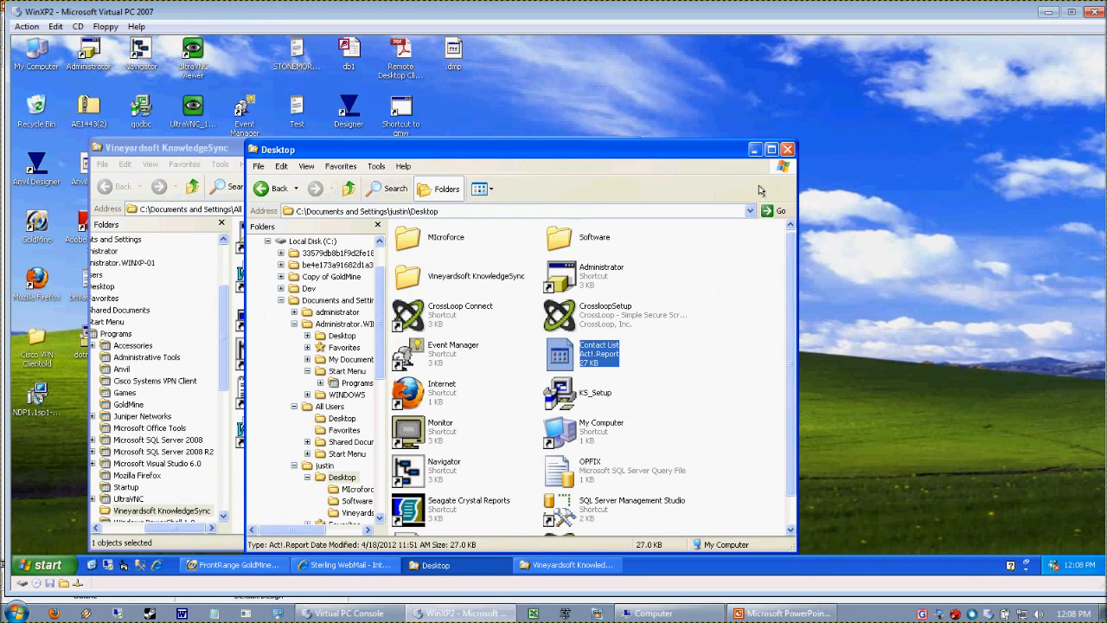
click(754, 148)
drag(464, 160, 679, 123)
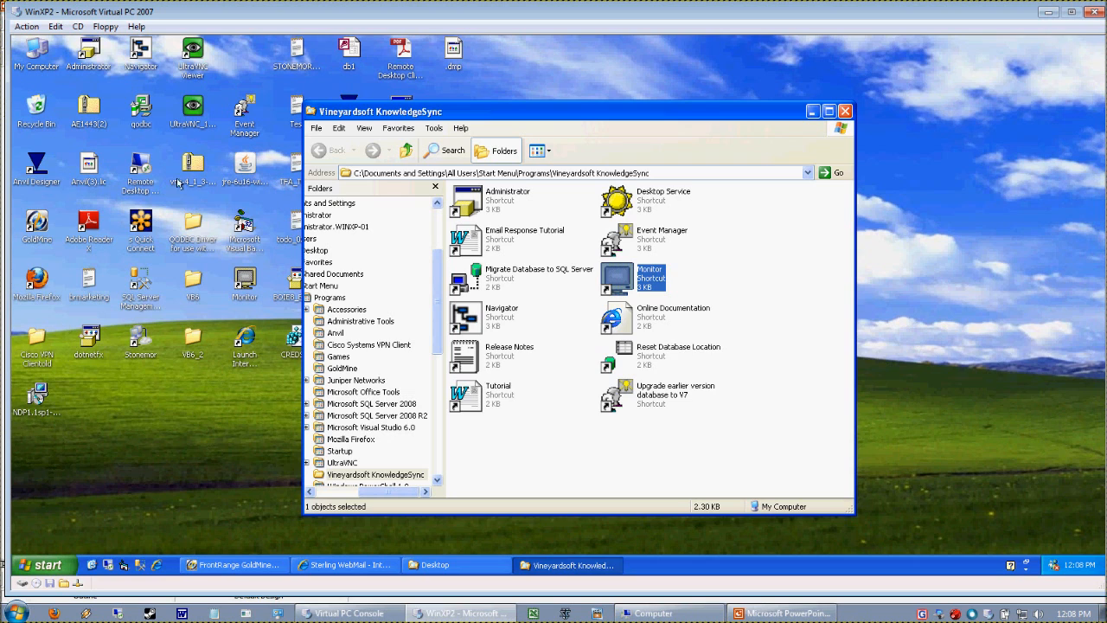
click(769, 494)
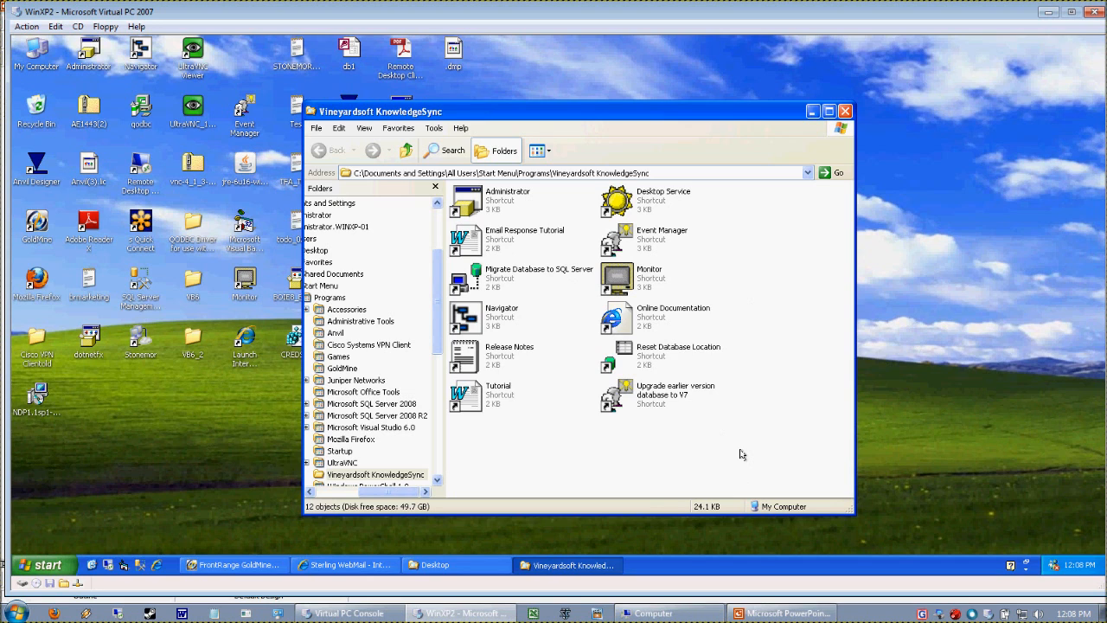
Start the KnowledgeSync Event Manager as Admin with a blank password and maximize its window.
double_click(642, 244)
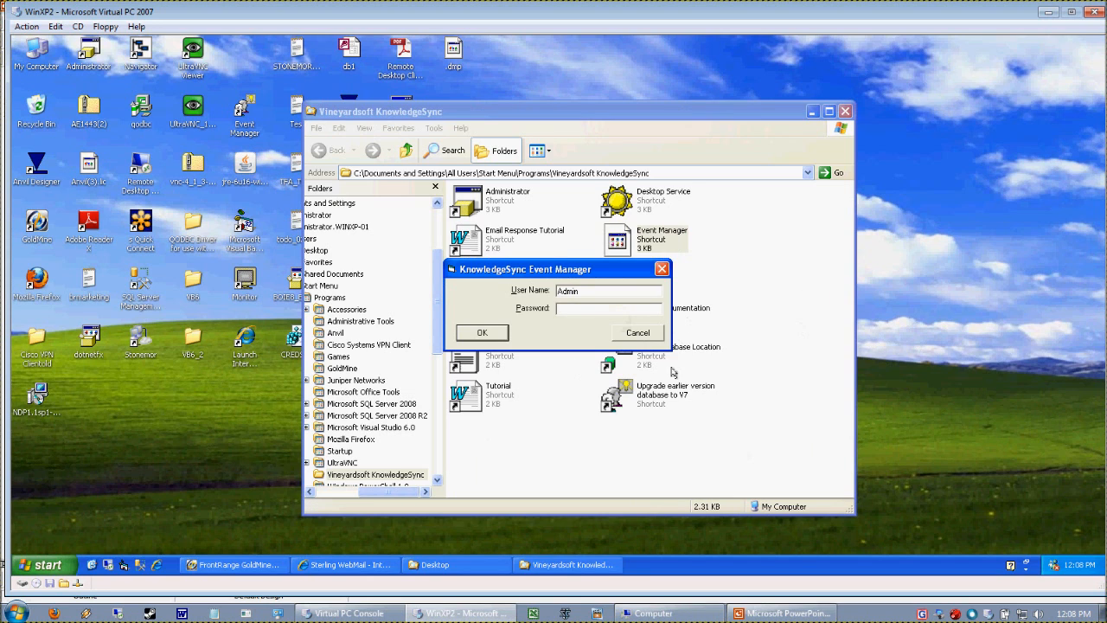
click(497, 337)
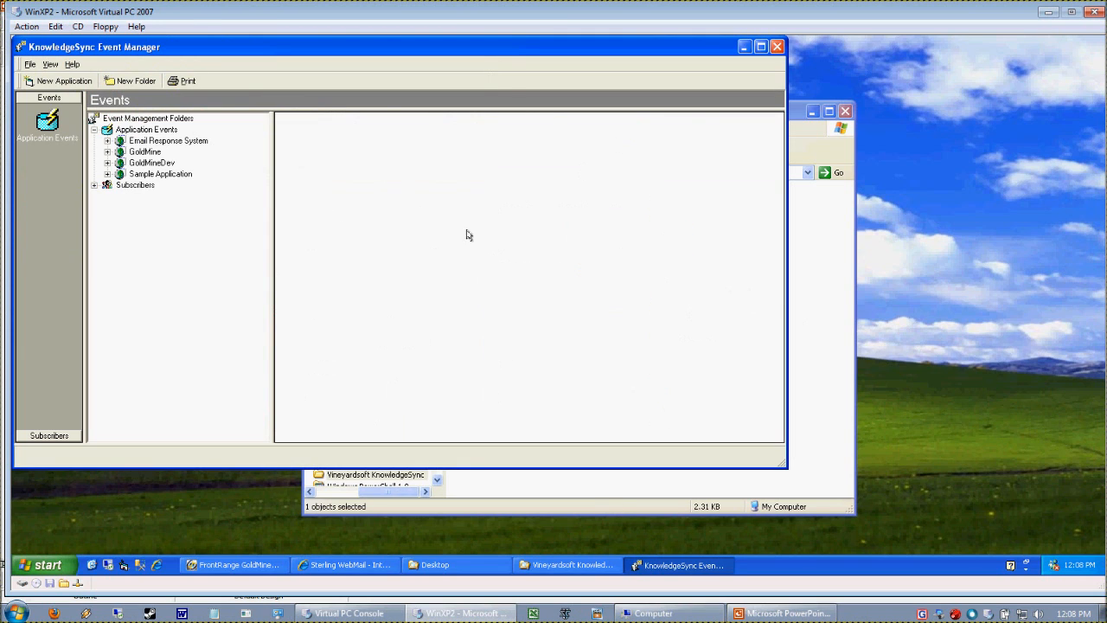
double_click(330, 50)
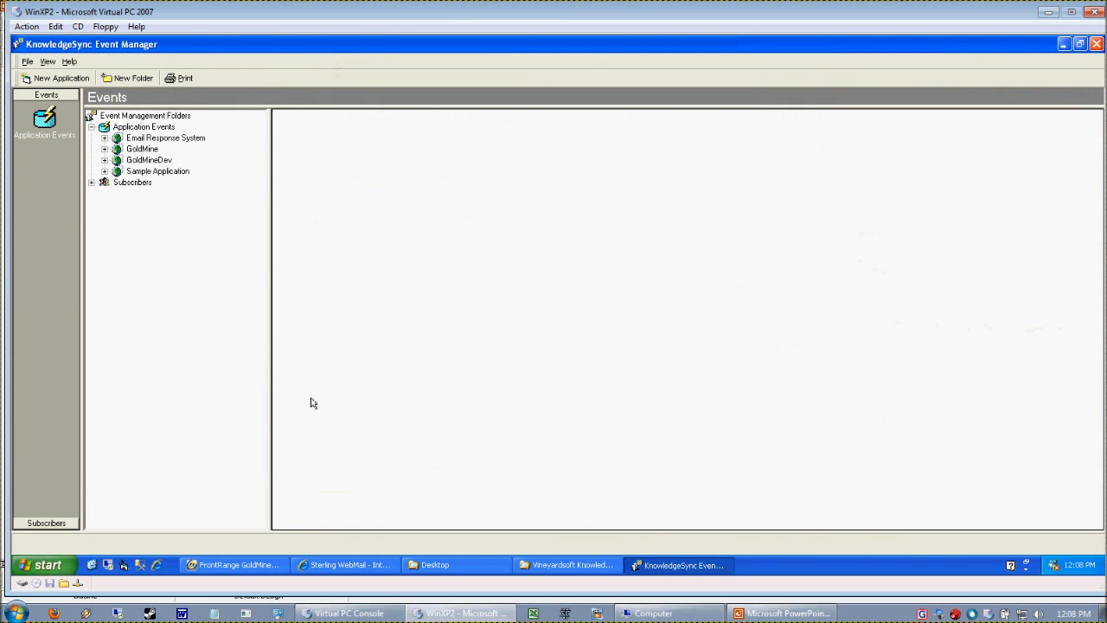
Look through the monitored applications under Application Events, ending on GoldMineDev.
click(147, 162)
click(147, 170)
click(151, 160)
click(154, 151)
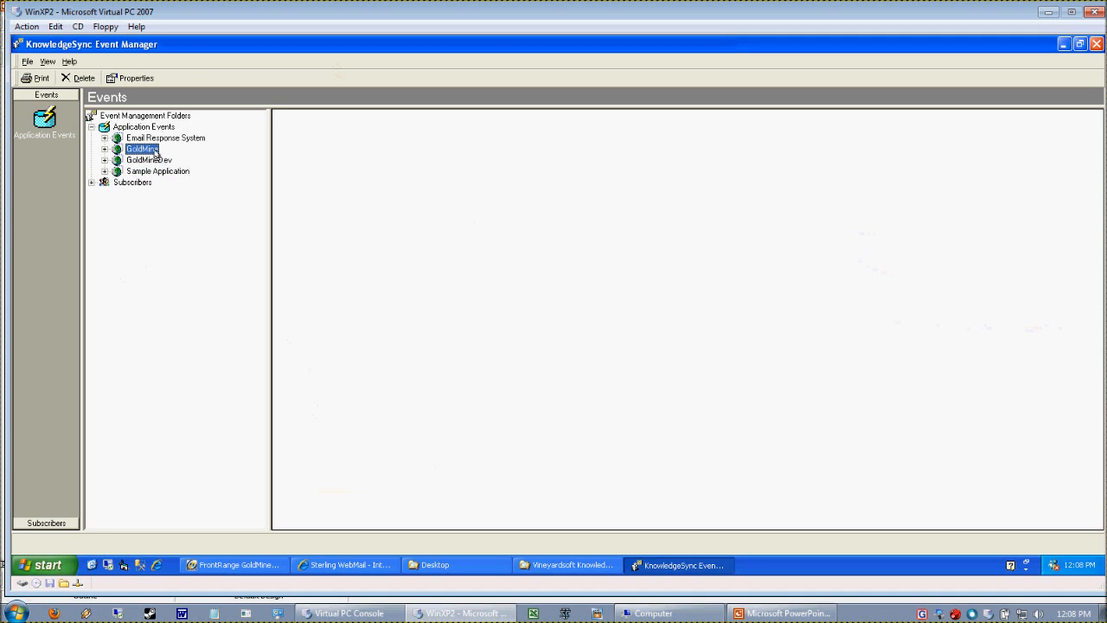
key(Up)
key(Down)
key(Down)
key(Up)
key(Down)
key(Down)
key(Up)
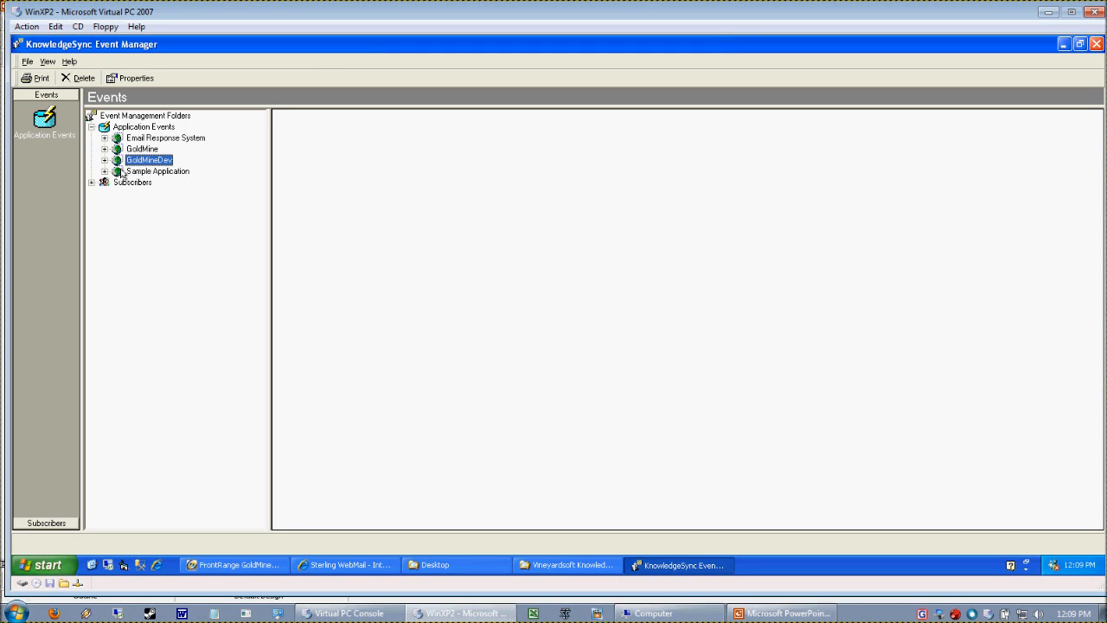
Expand the GoldMineDev application and display its list of events.
key(Right)
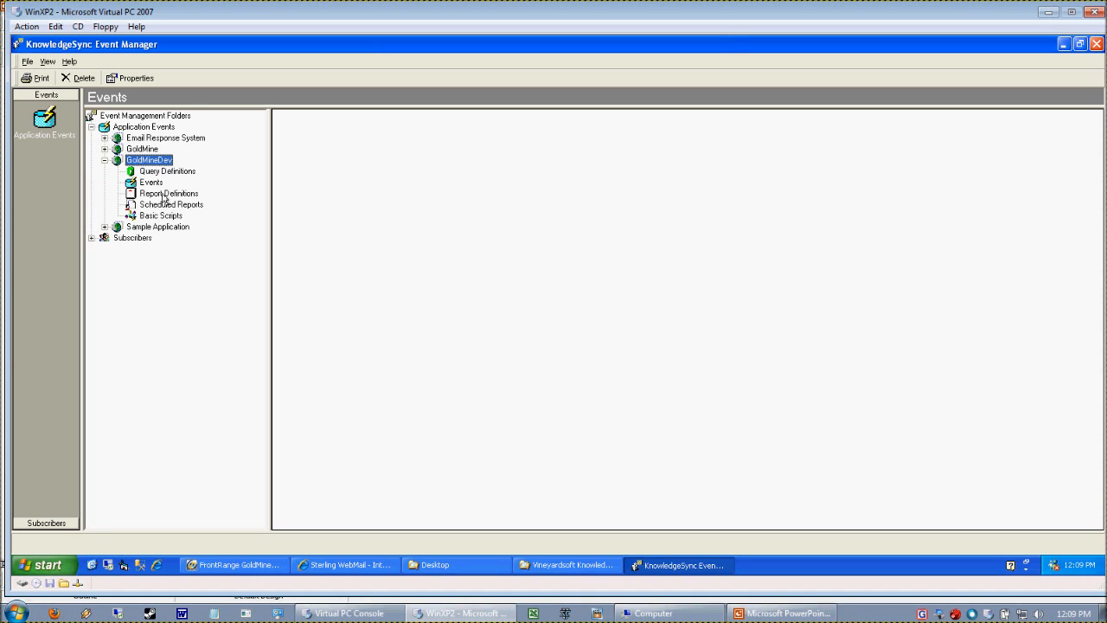
click(152, 182)
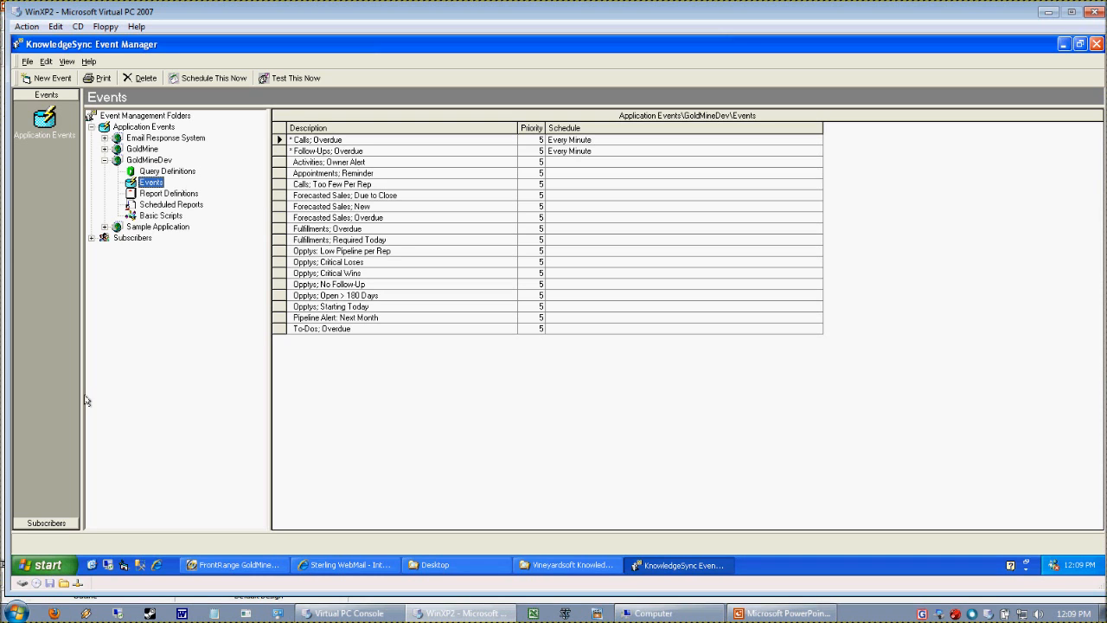
click(155, 187)
Examine the predefined GoldMineDev events, such as overdue calls, appointment reminders, new forecasted sales and opportunities without follow-up.
click(285, 141)
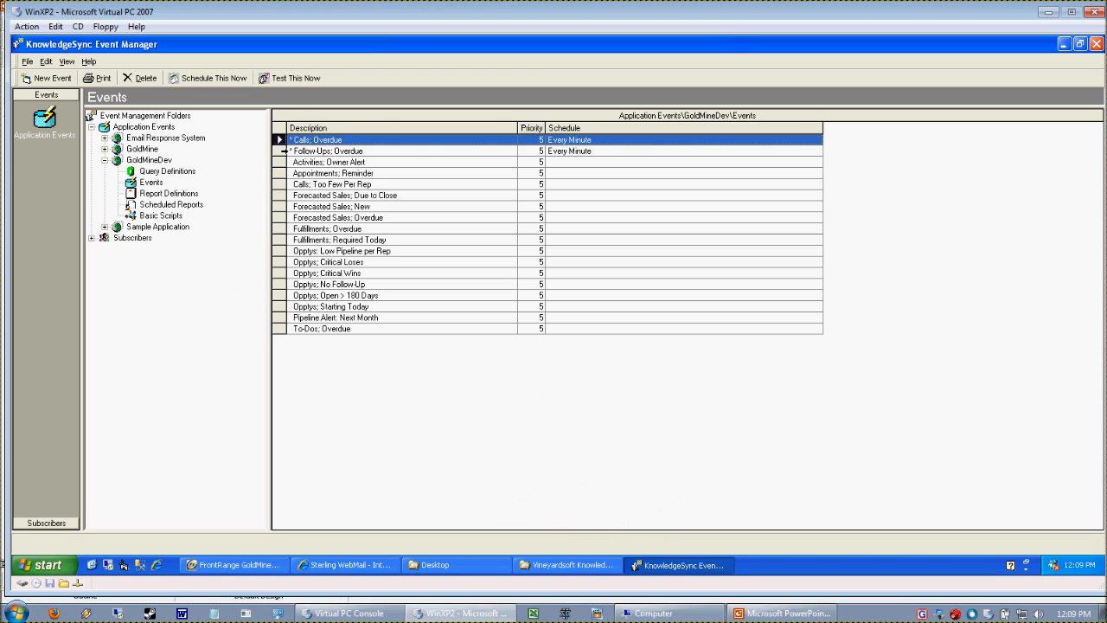
click(286, 151)
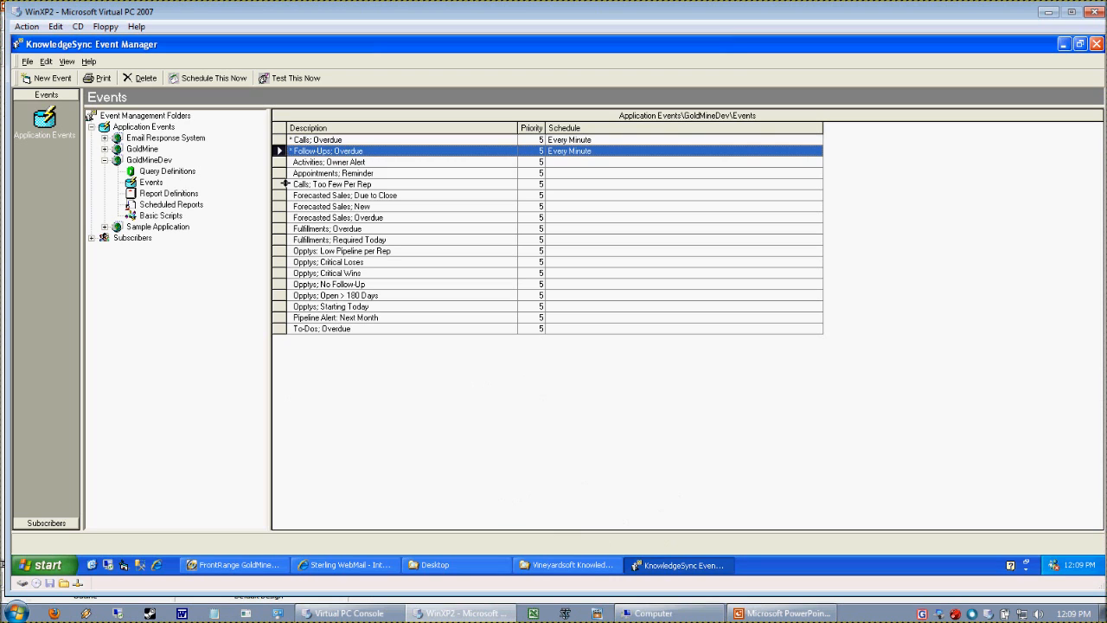
click(283, 174)
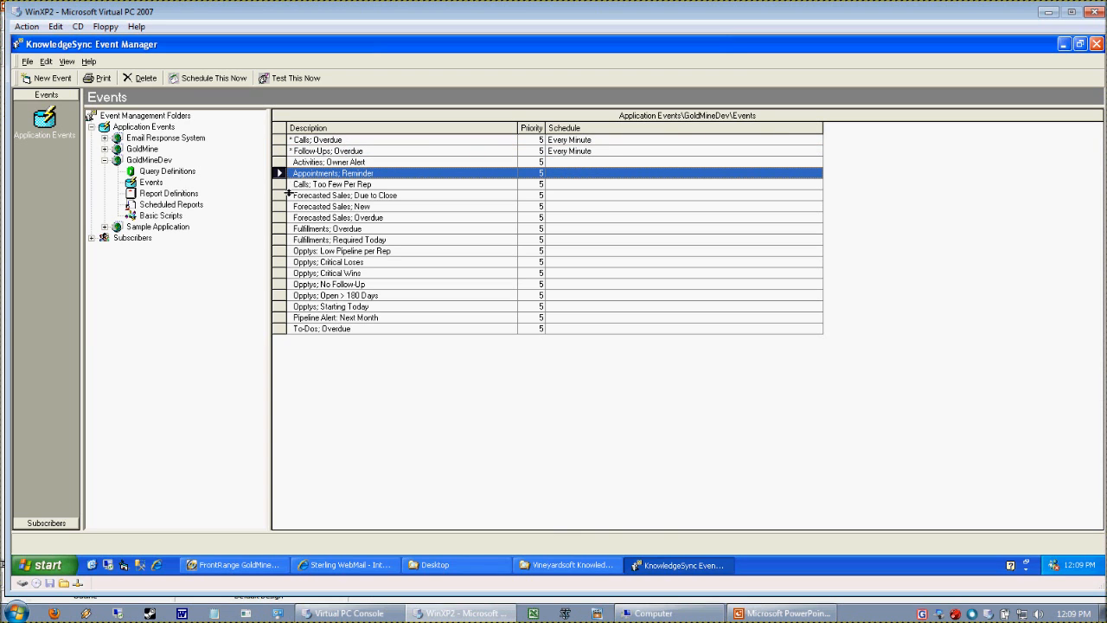
click(280, 207)
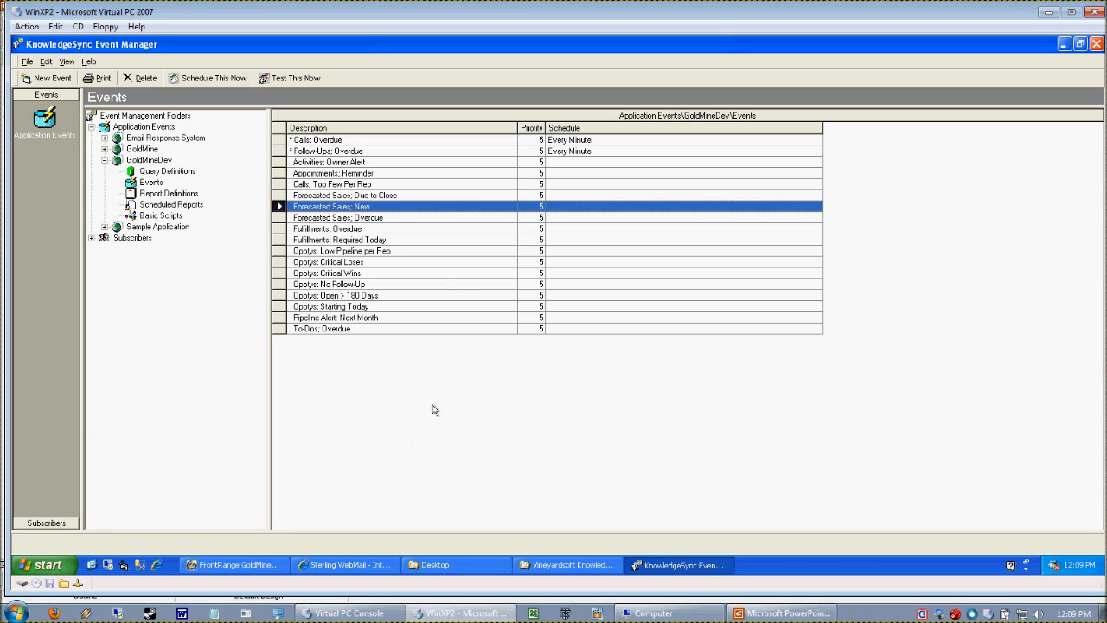
click(280, 284)
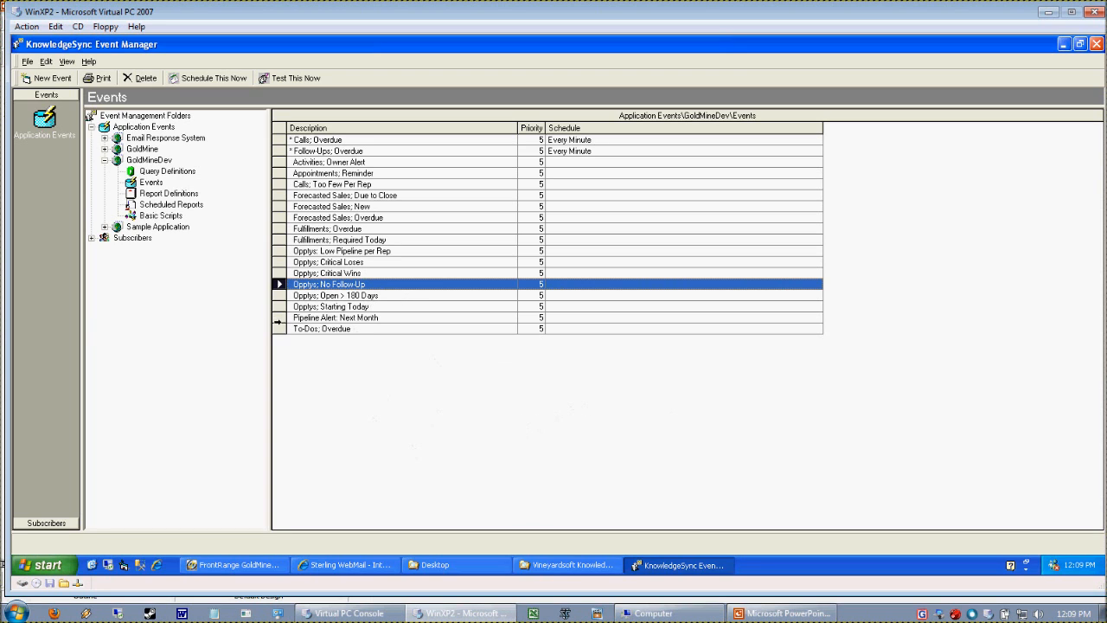
click(279, 317)
click(287, 307)
click(285, 295)
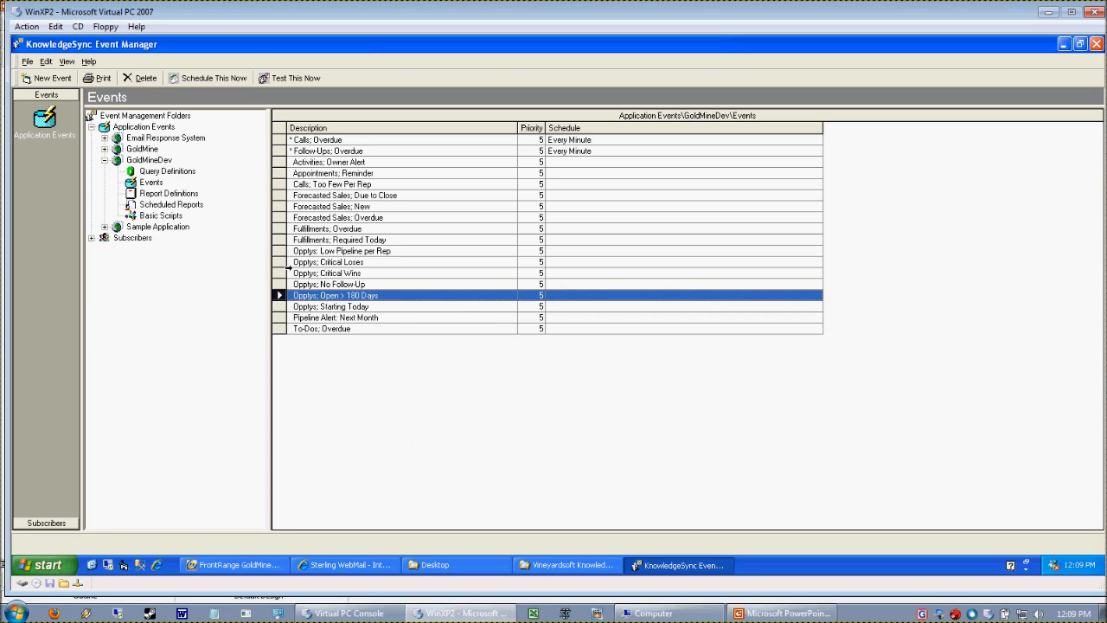
click(279, 251)
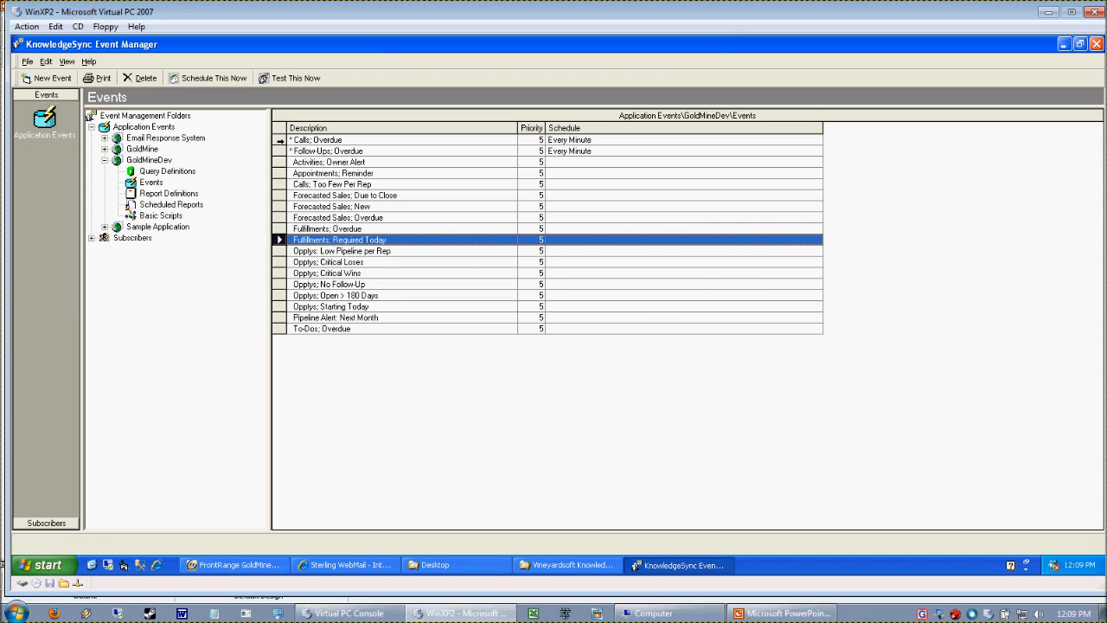
click(281, 140)
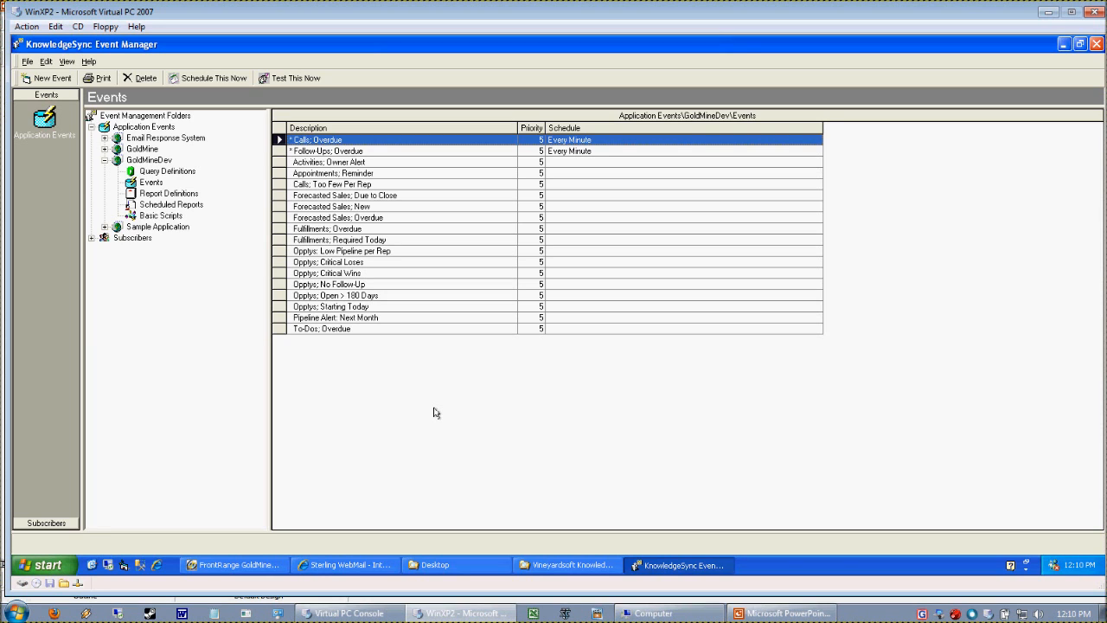
Compare the two scheduled GoldMineDev events and open the Calls; Overdue event's definition.
click(145, 184)
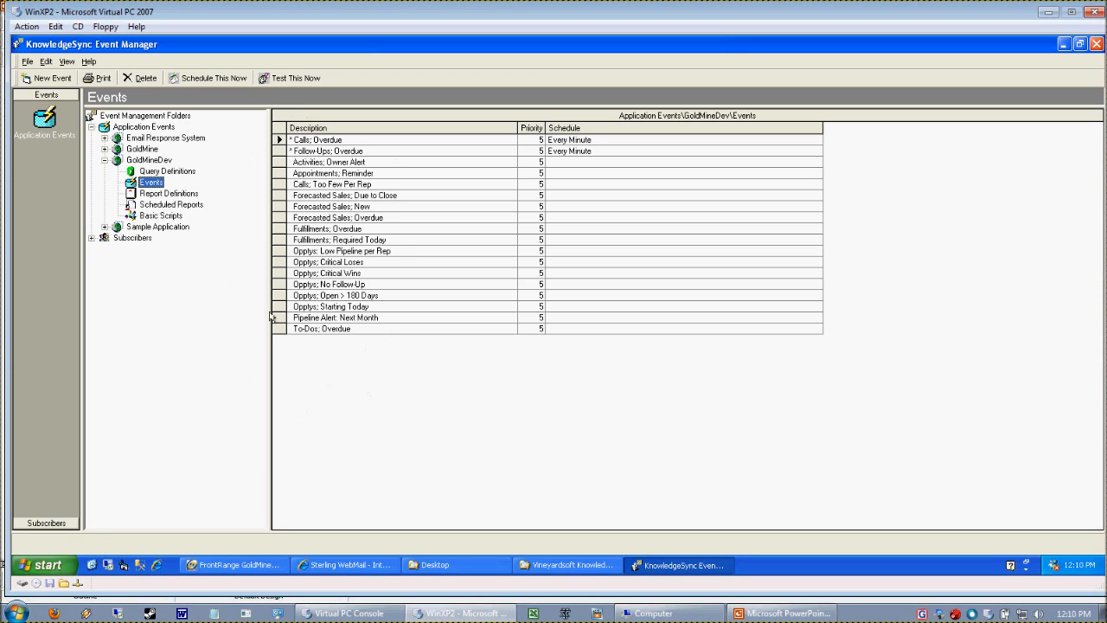
click(280, 151)
click(281, 141)
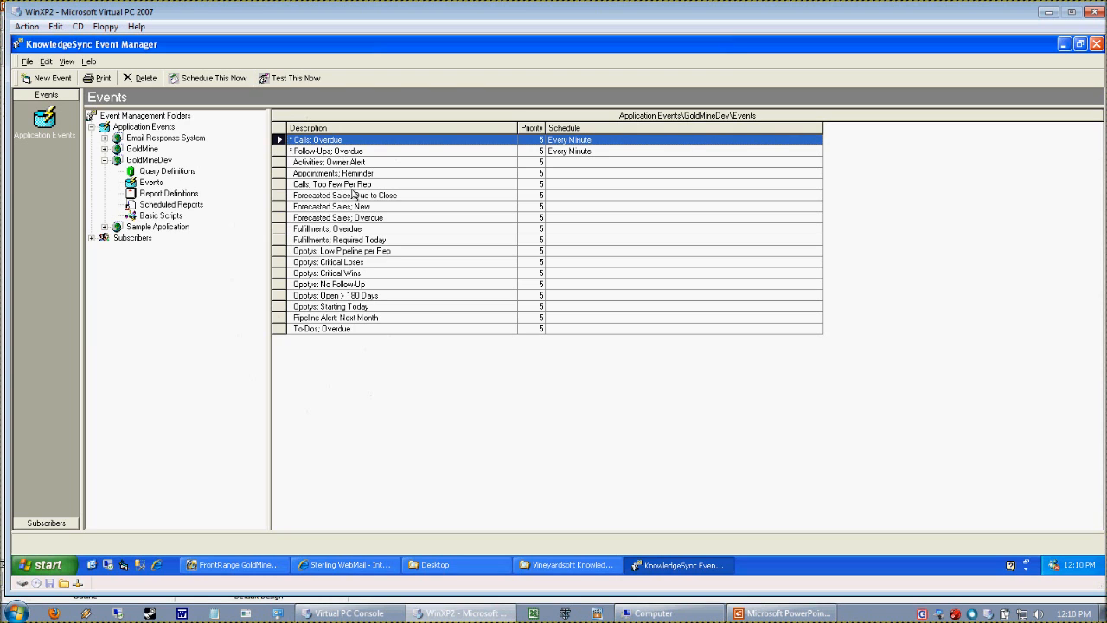
click(281, 152)
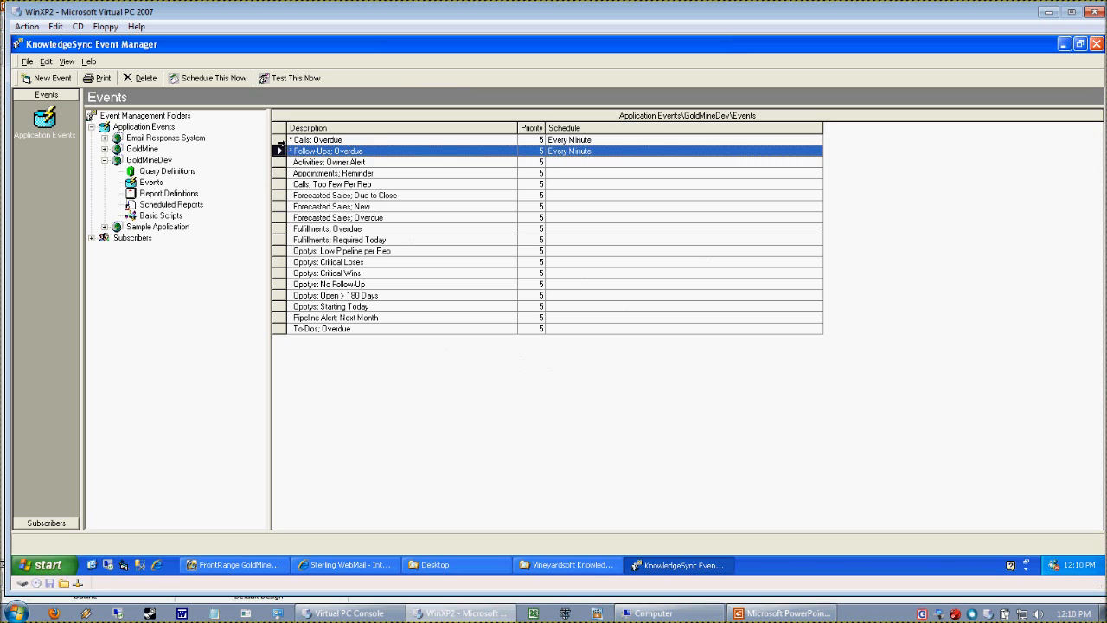
click(282, 140)
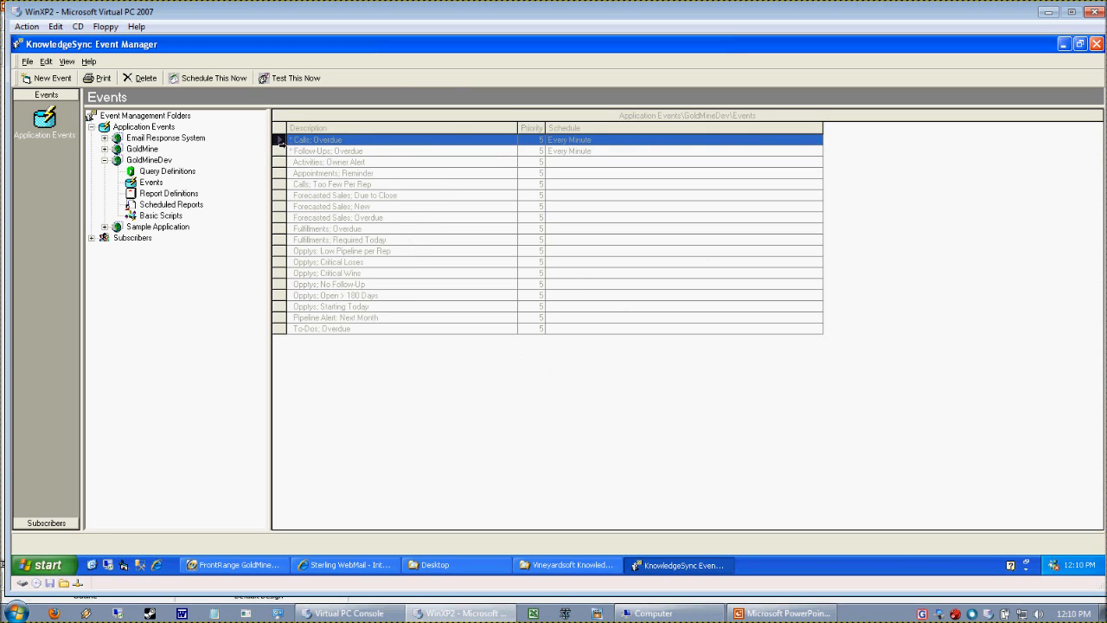
double_click(283, 141)
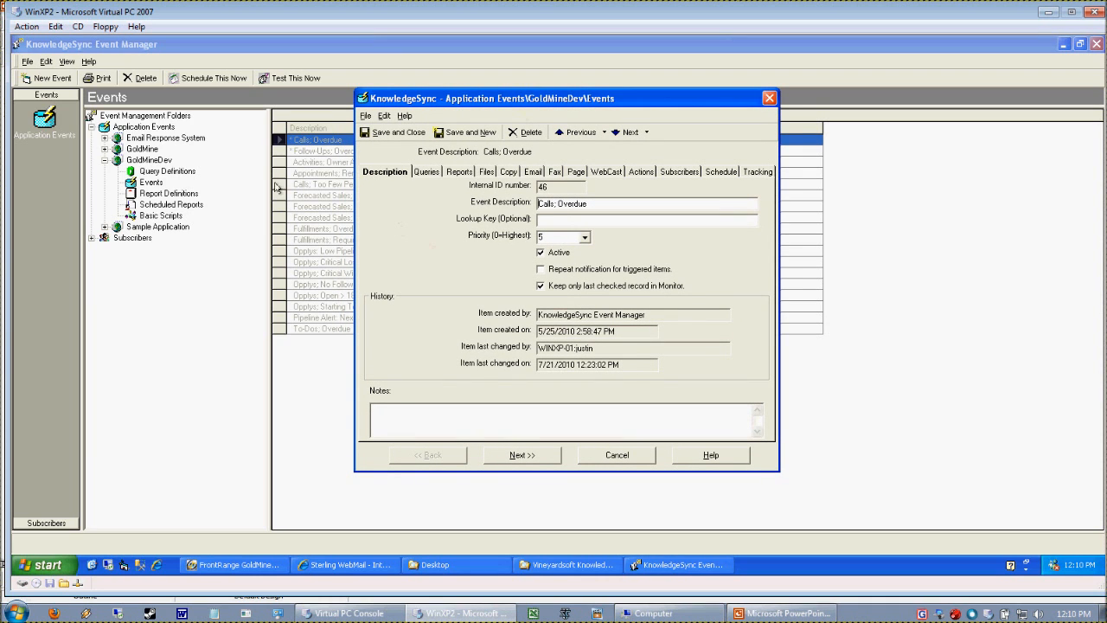
View the queries of the Calls; Overdue event, select the Calls; Overdue for Completion query and shift the dialog aside.
click(432, 175)
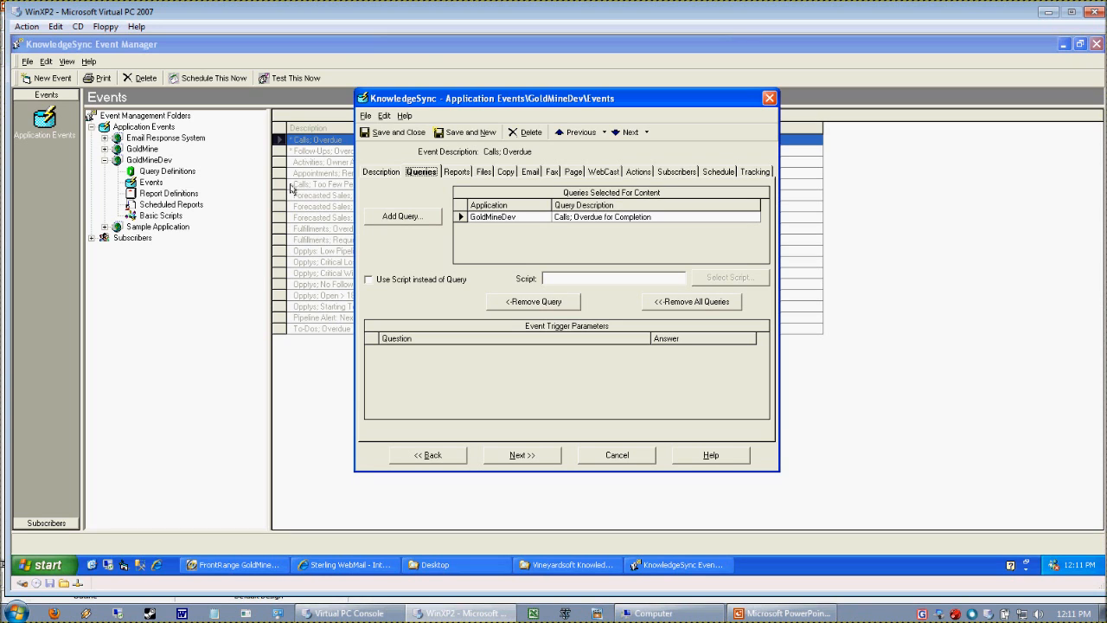
click(463, 218)
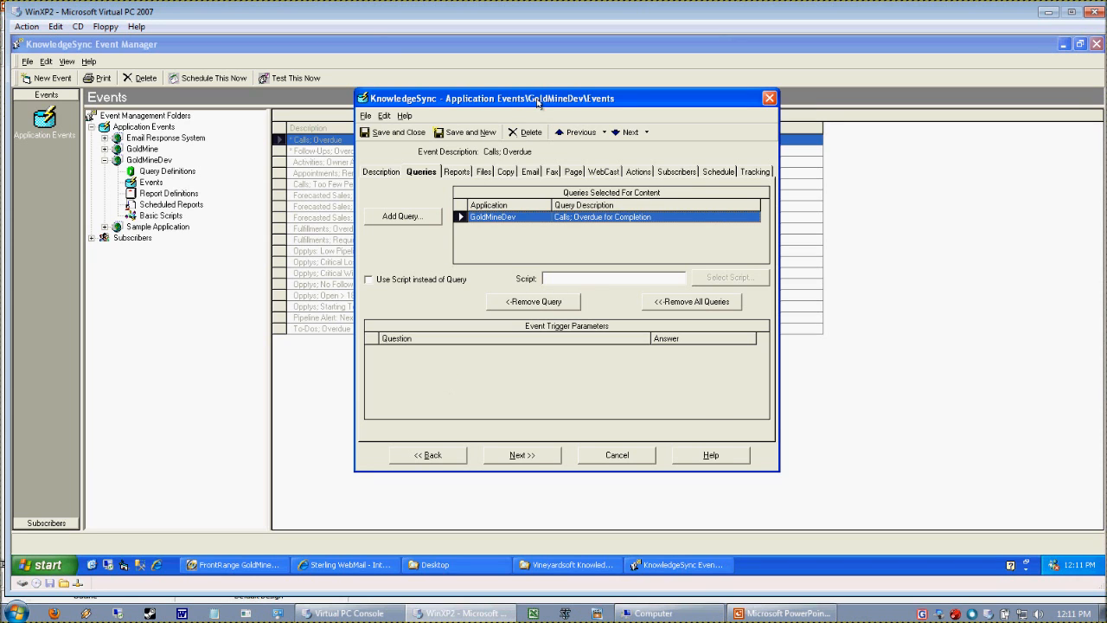
drag(537, 103, 635, 112)
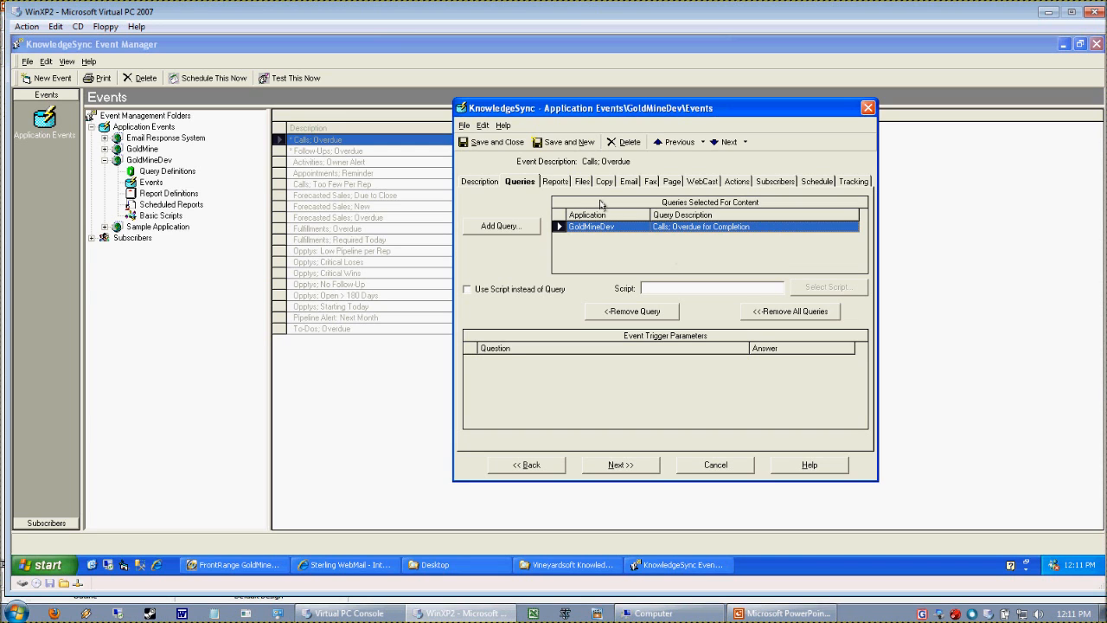
click(523, 184)
Review the event's report, file attachment and copy settings.
click(549, 185)
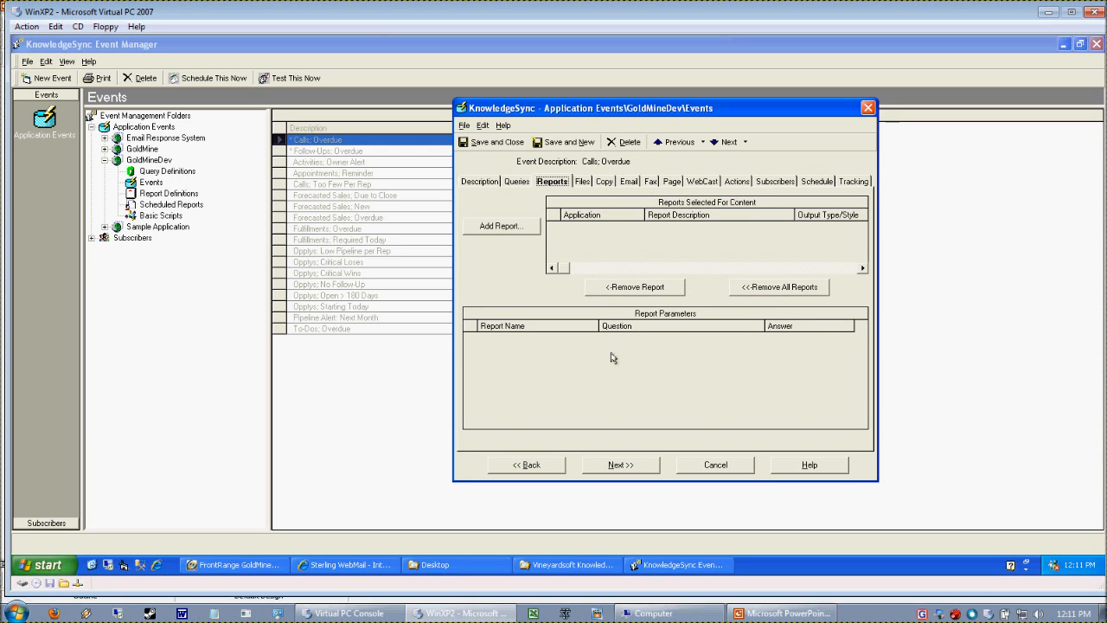
click(582, 181)
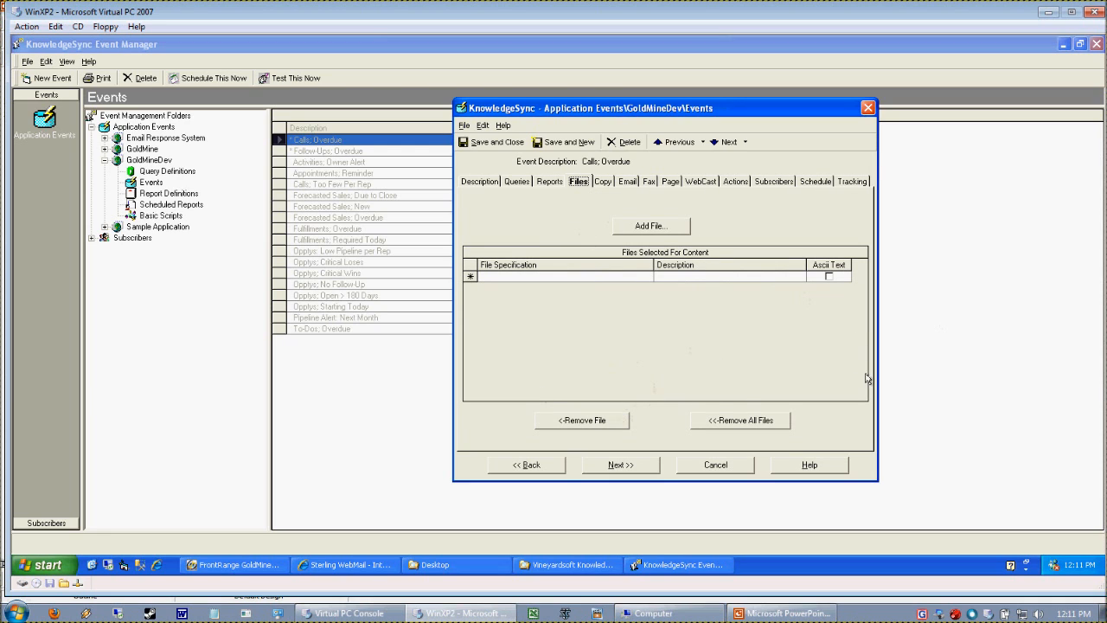
click(602, 184)
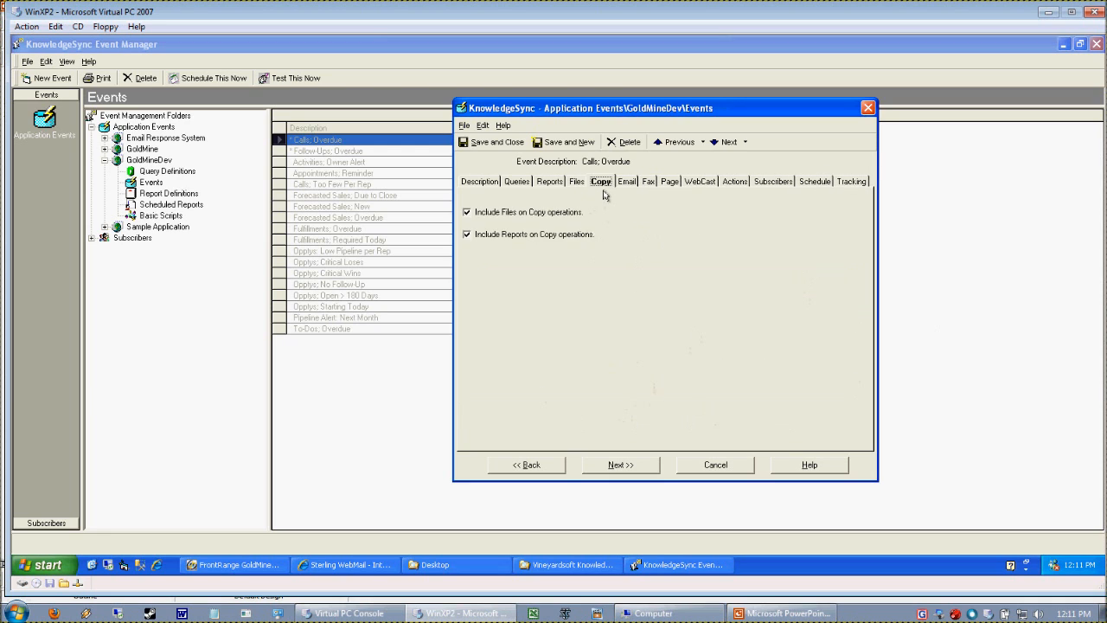
Show the event's email settings and examine the message subject, raising the dialog slightly.
click(630, 183)
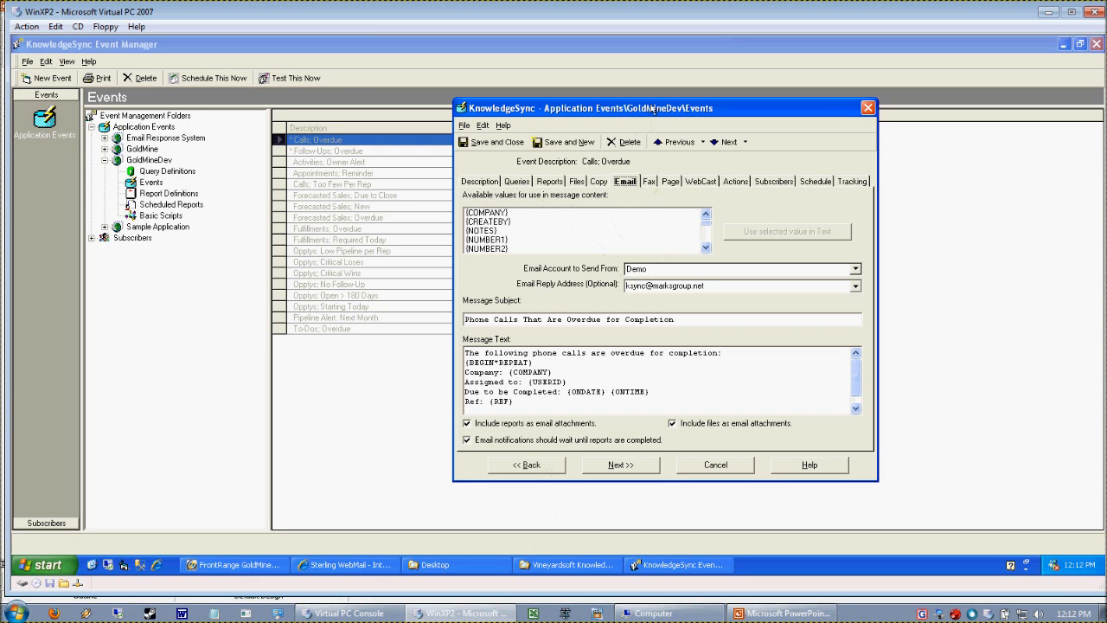
drag(653, 111, 657, 81)
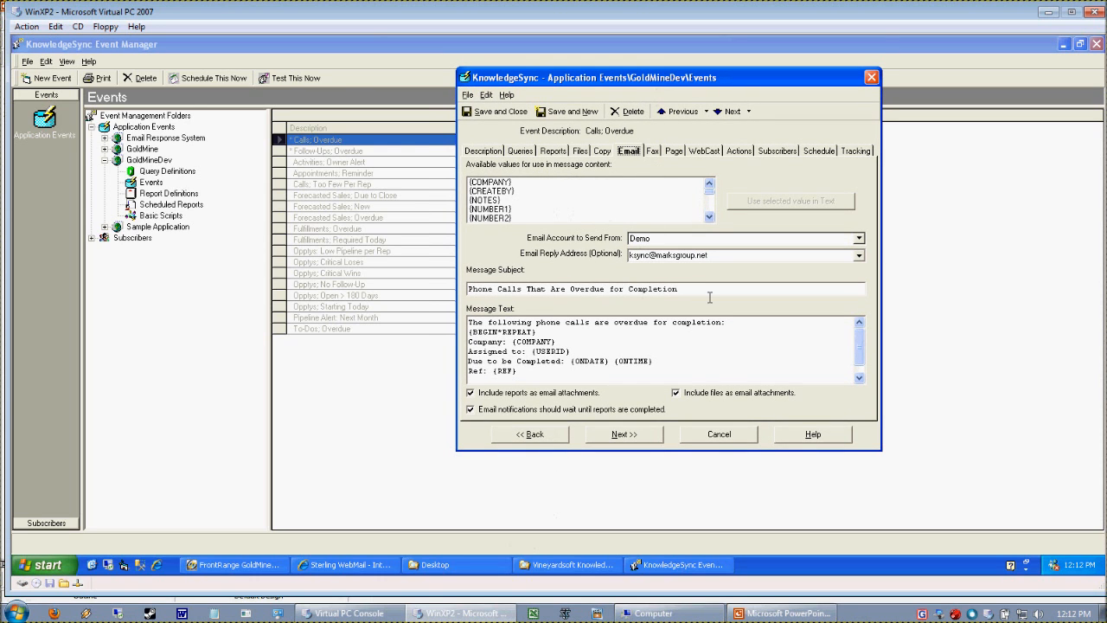
drag(711, 296, 476, 296)
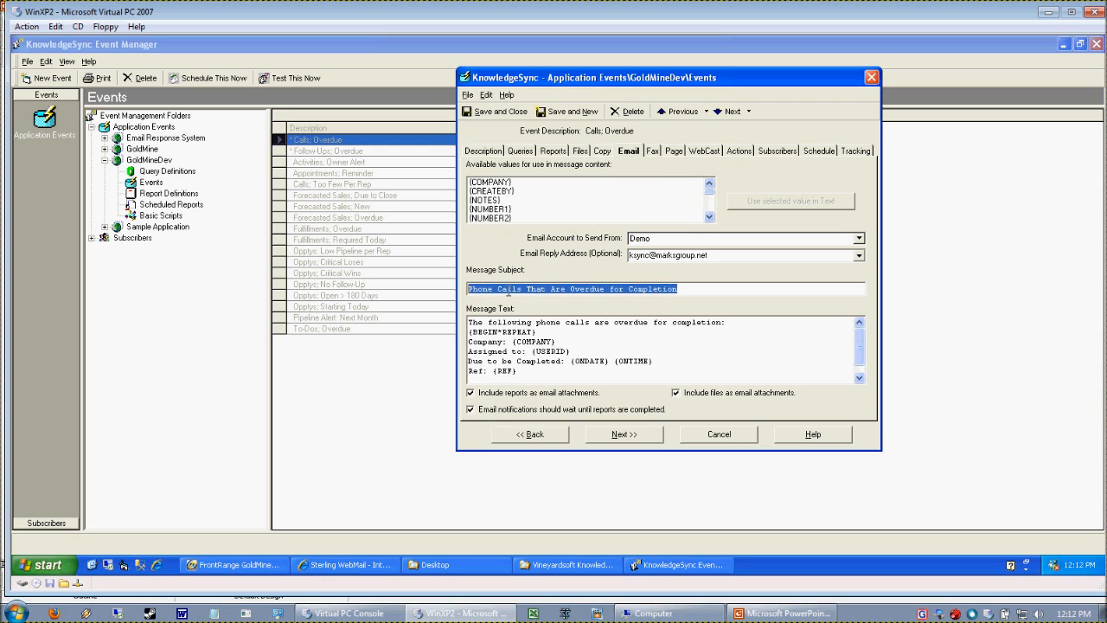
click(731, 297)
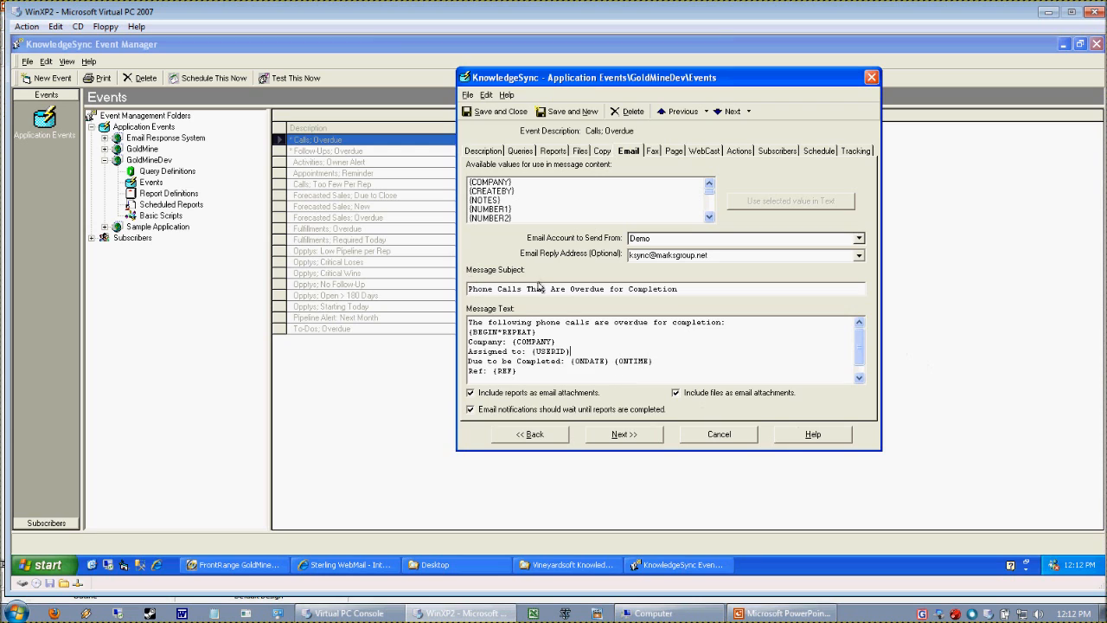
Examine the email message text and its merge fields, including {COMPANY}, {USERID}, {ONDATE}, {ONTIME} and {REF}, through to the end.
mouse_move(512, 343)
mouse_down()
mouse_move(559, 345)
mouse_move(536, 331)
mouse_move(505, 344)
mouse_up()
drag(592, 352, 532, 352)
click(598, 347)
drag(517, 348, 654, 364)
click(609, 352)
click(755, 374)
click(858, 377)
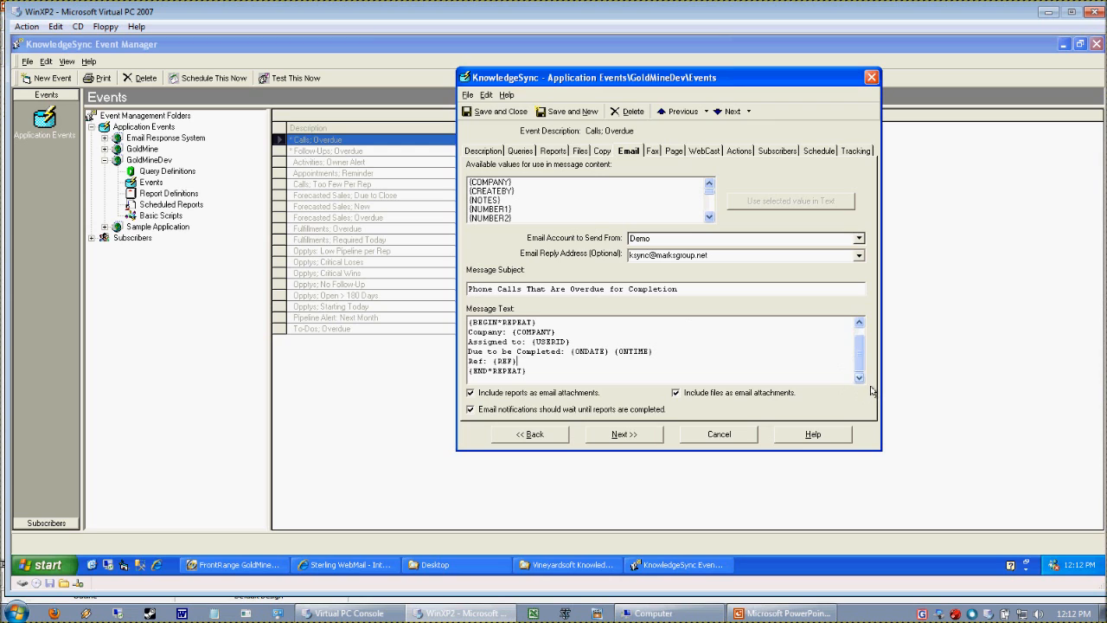
double_click(500, 362)
drag(859, 361, 870, 354)
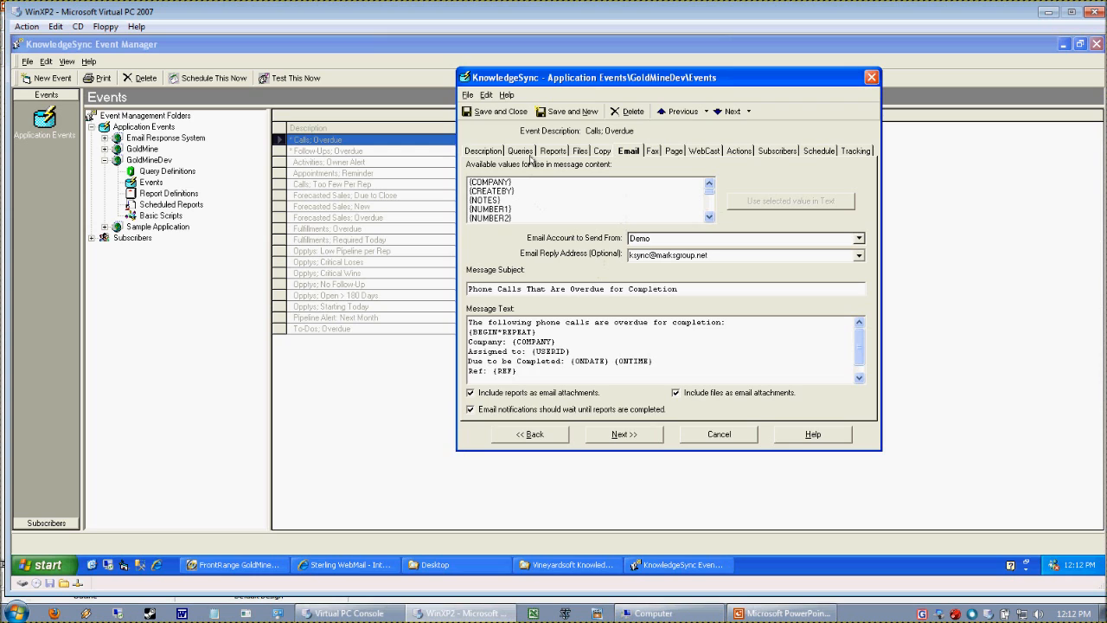
Review the event's fax, pager, webcast and action settings, ending back at its email settings.
click(637, 163)
key(Right)
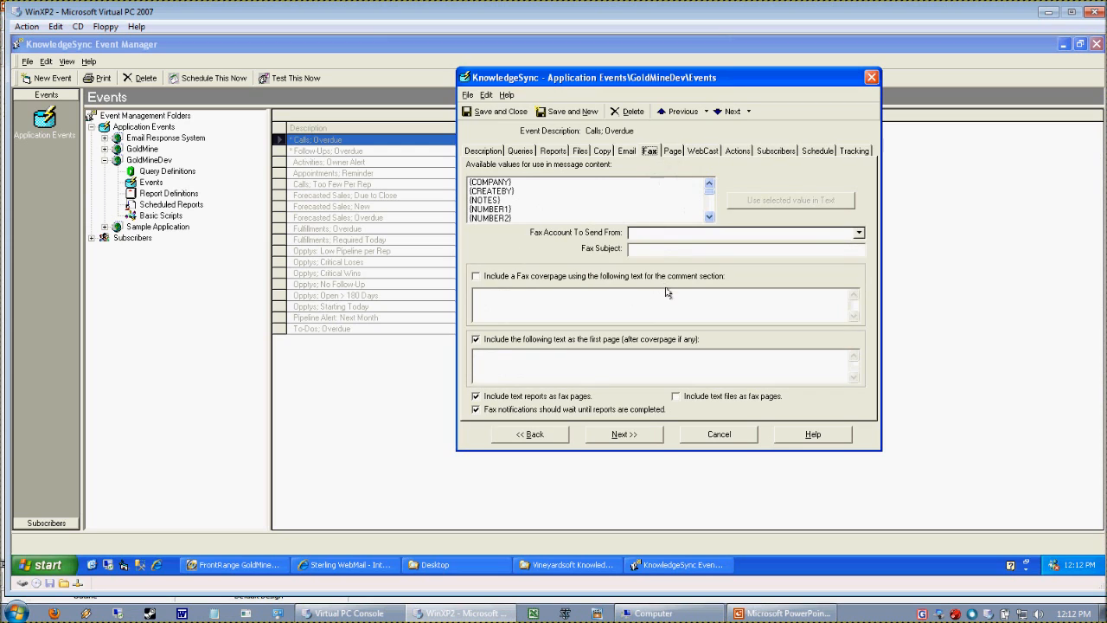
key(Right)
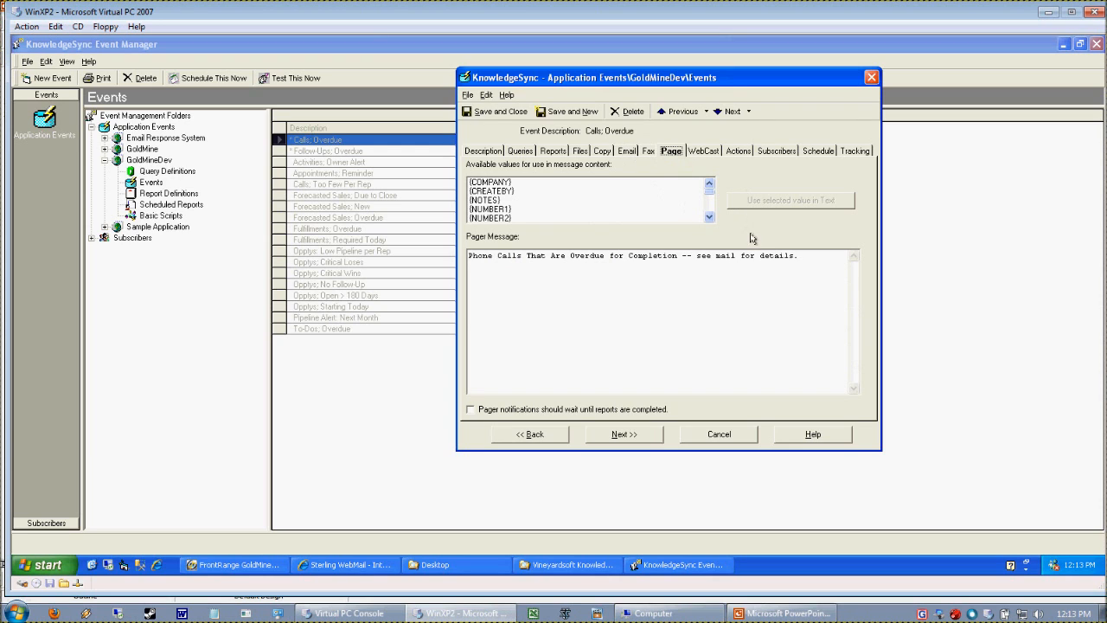
click(718, 155)
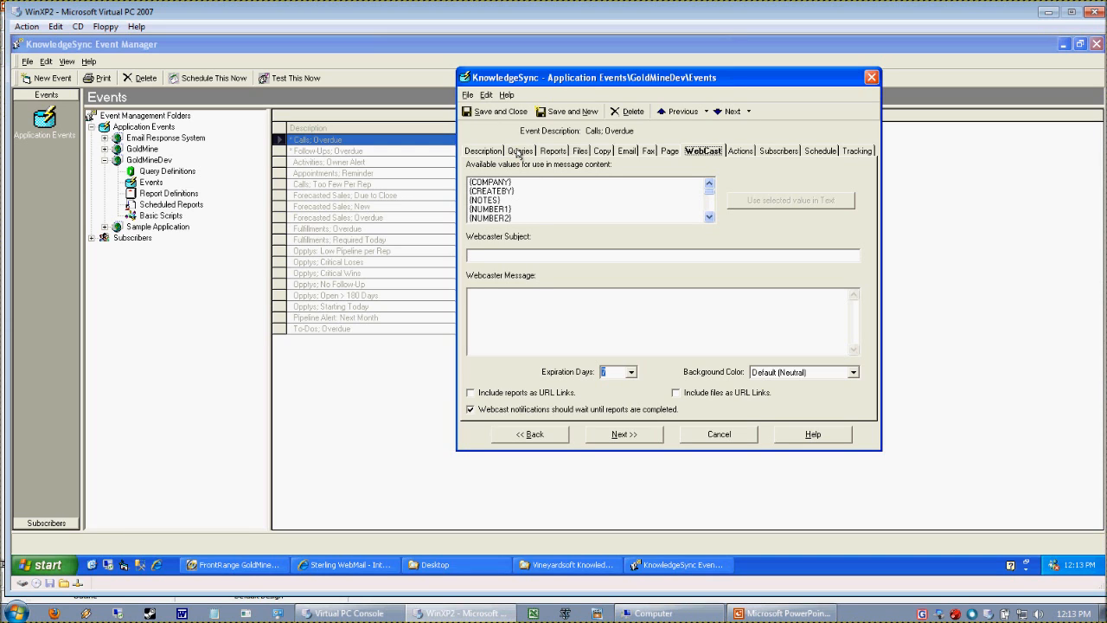
click(738, 151)
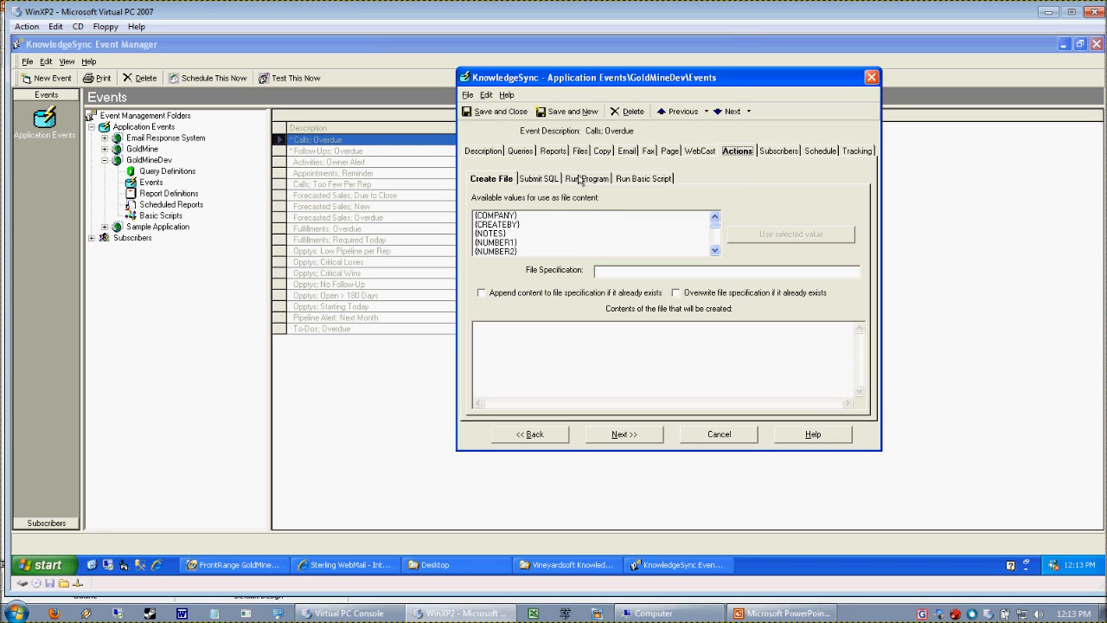
click(627, 154)
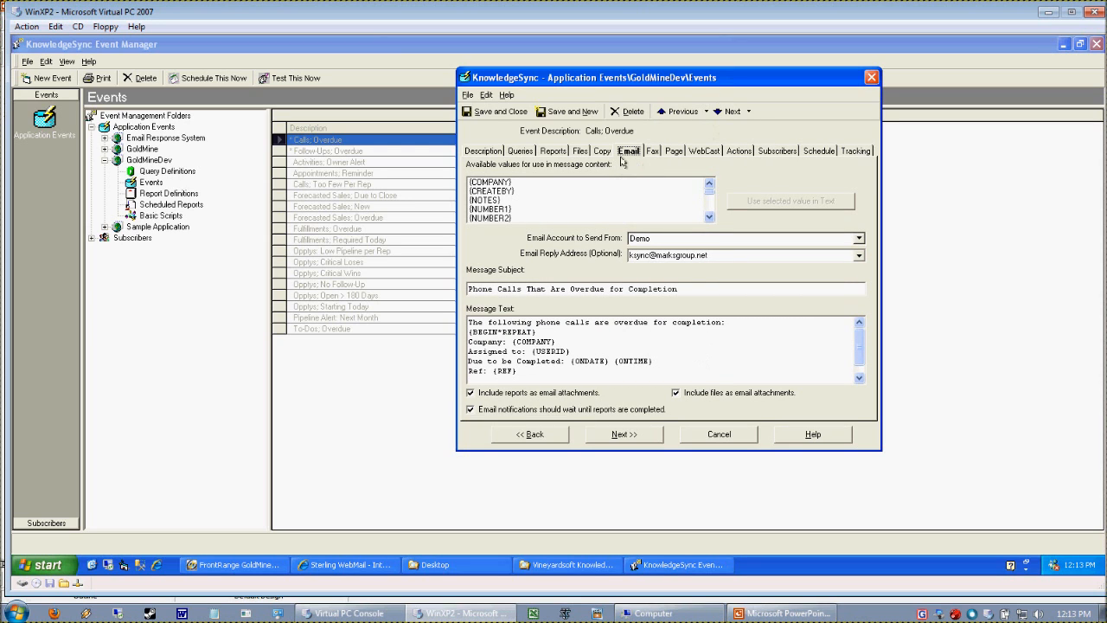
Show the event's subscribers, bring up the list of subscribers to add, shift it aside and expand the GoldMine group.
click(790, 151)
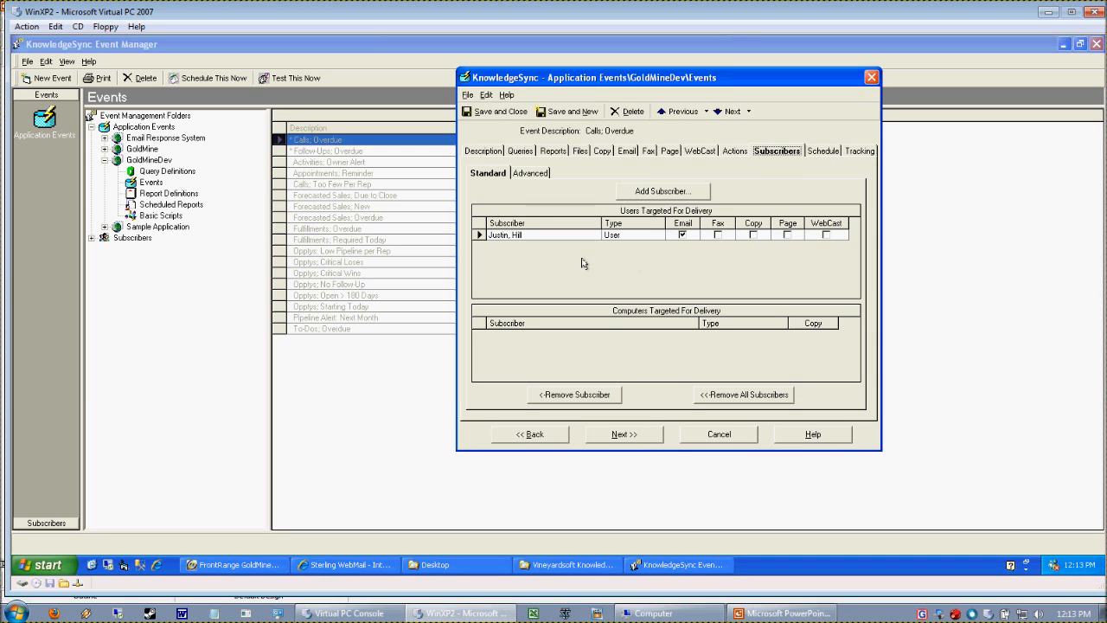
click(692, 194)
drag(606, 141, 927, 74)
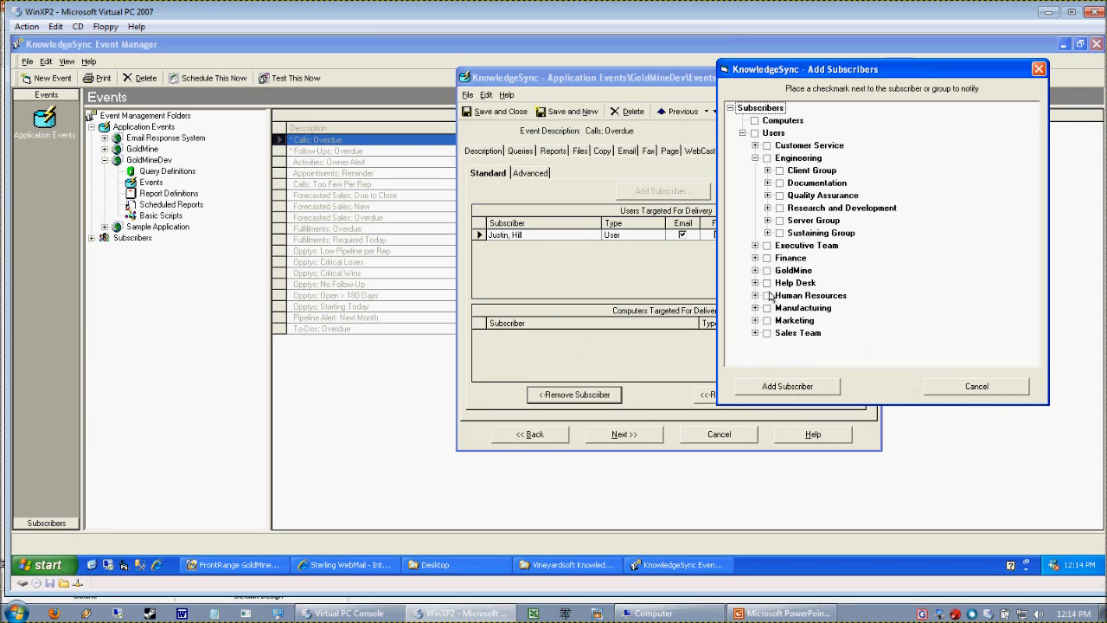
click(755, 270)
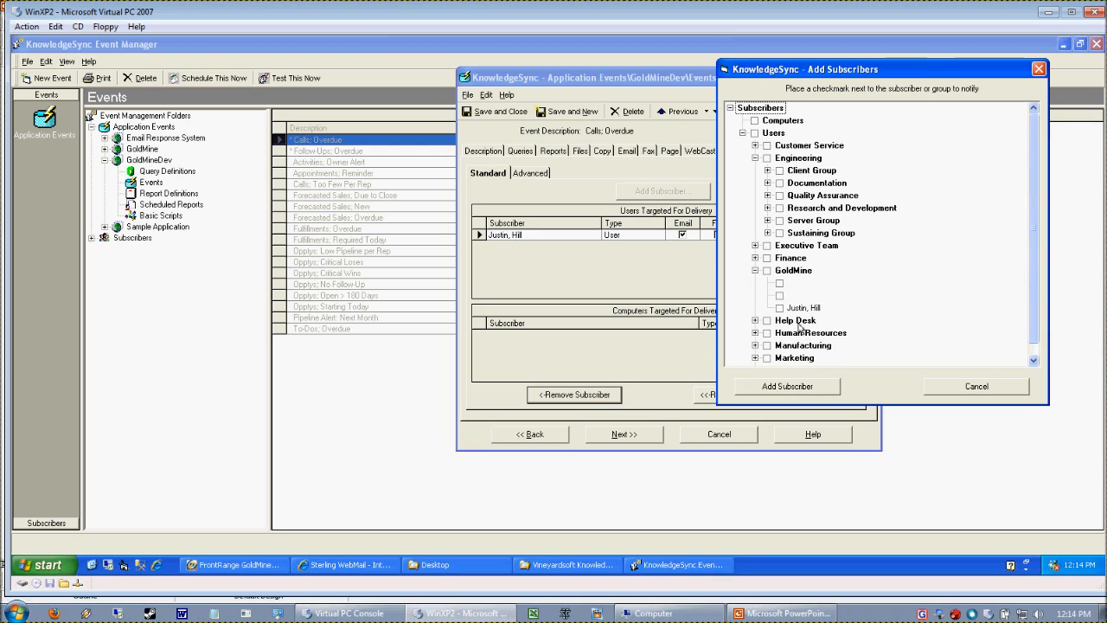
Try ticking the named user in the GoldMine group, clear the tick and leave the subscriber list without adding anyone.
click(788, 320)
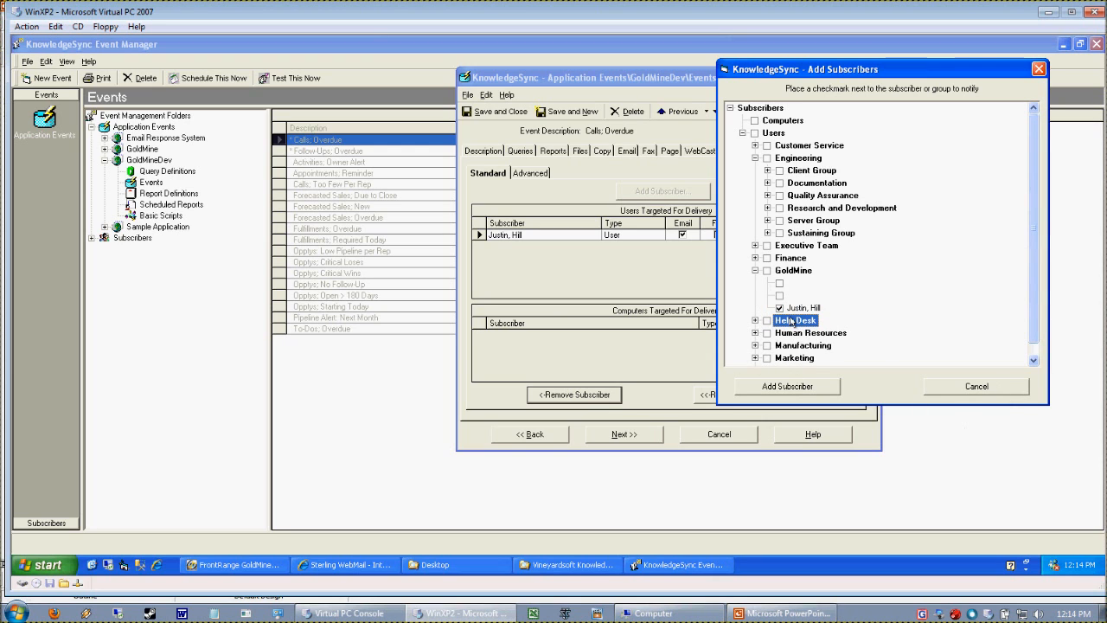
click(780, 308)
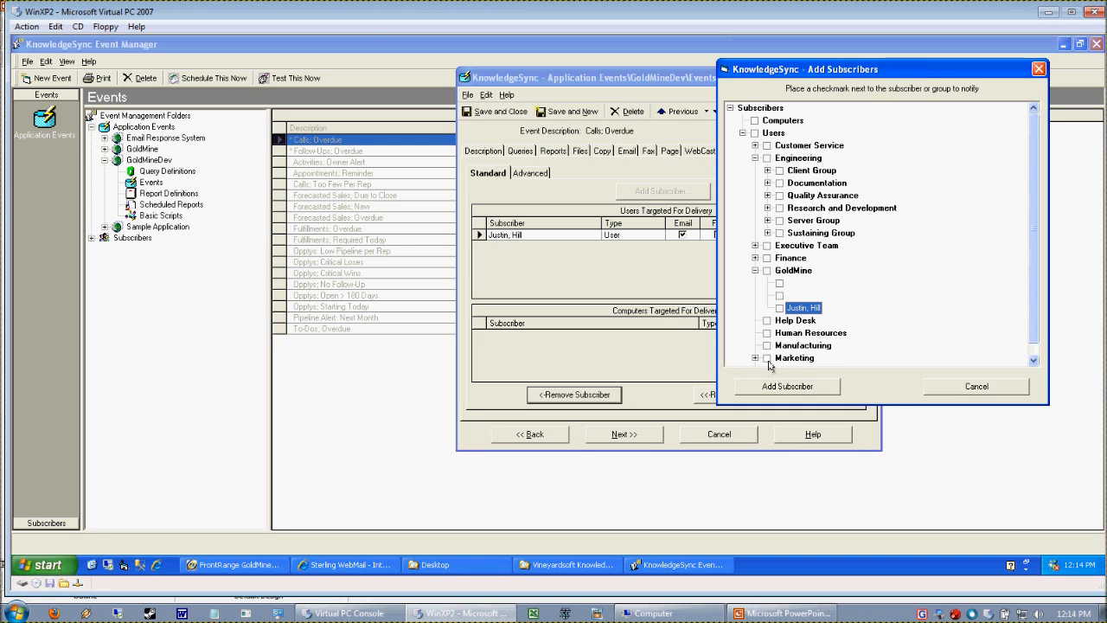
click(980, 390)
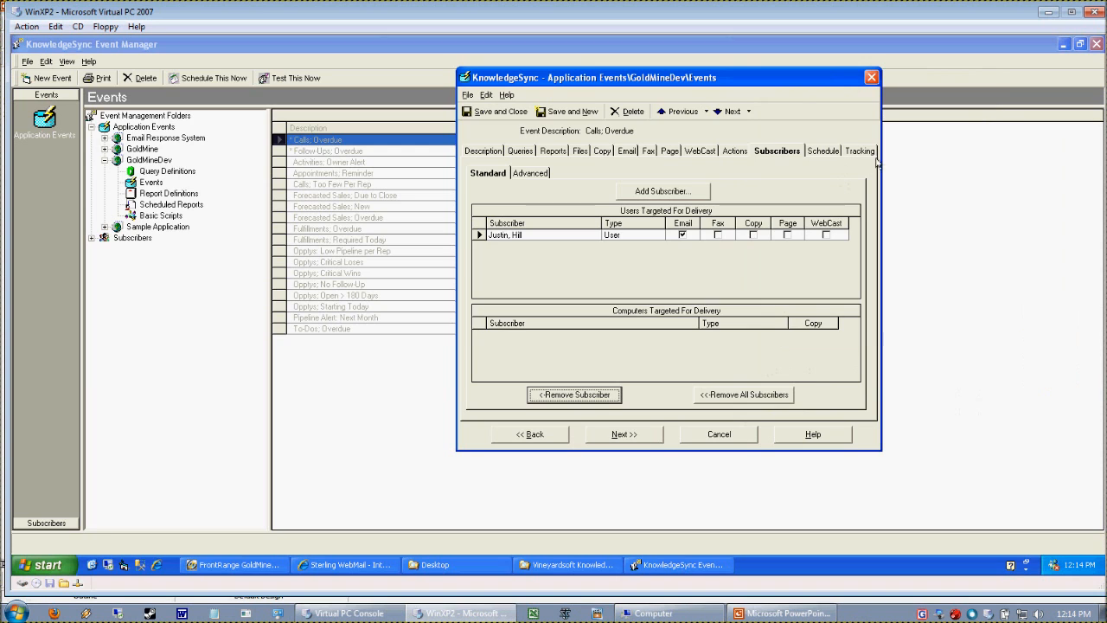
Show the event's schedule settings and open the Every Minute schedule for editing, shifting the dialogs aside.
click(819, 152)
drag(602, 83, 618, 69)
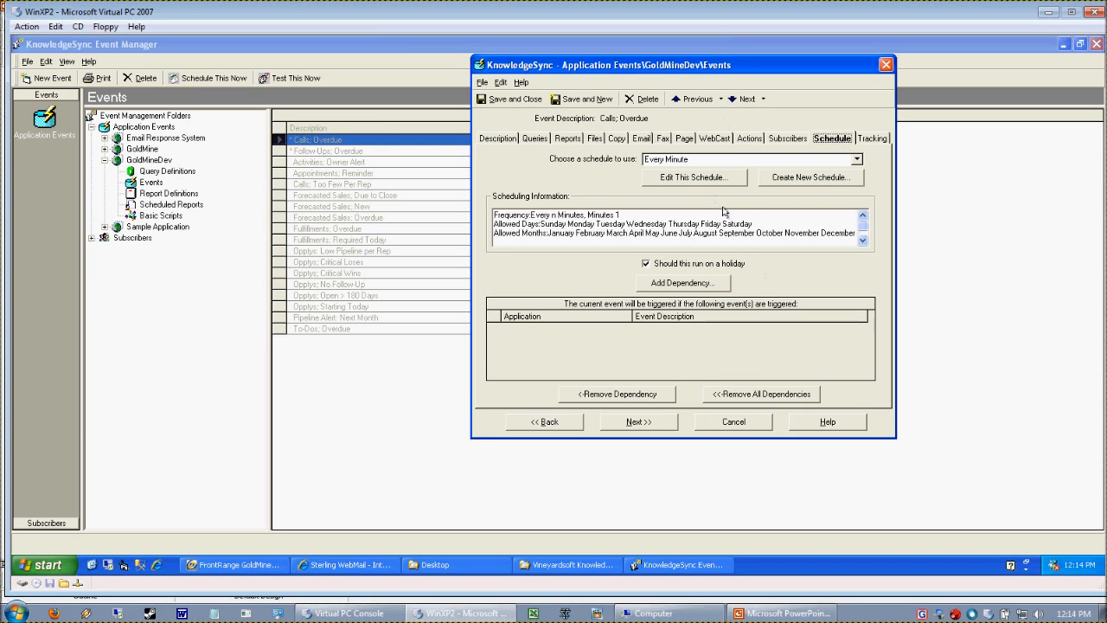
click(702, 180)
drag(569, 147, 647, 108)
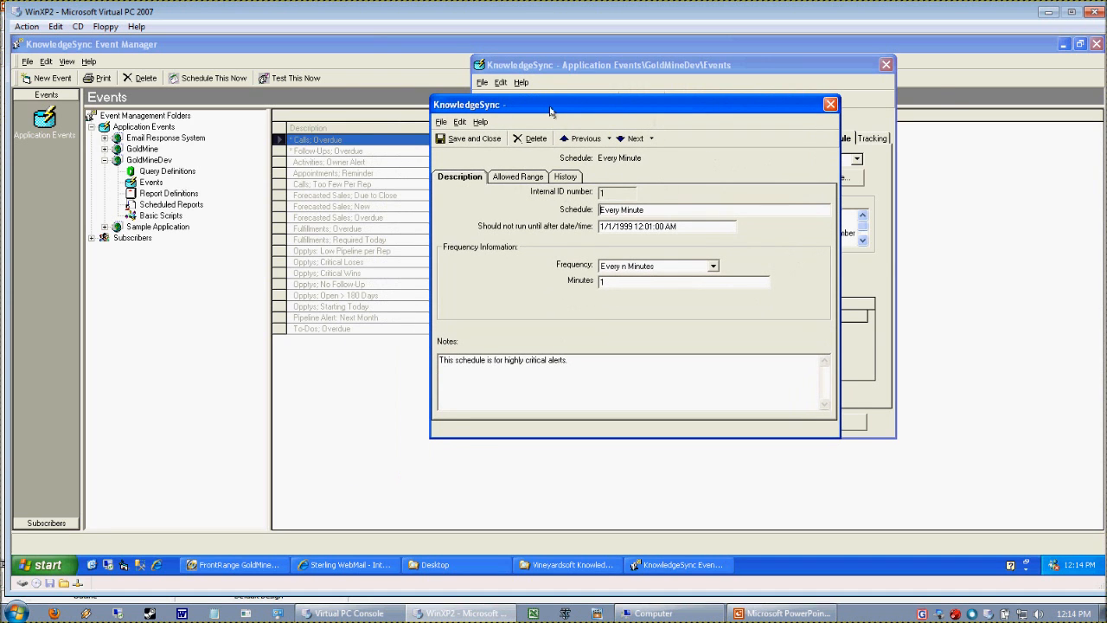
drag(553, 105, 676, 89)
Examine the Every Minute schedule's allowed months, days, and daily begin and end times.
click(638, 162)
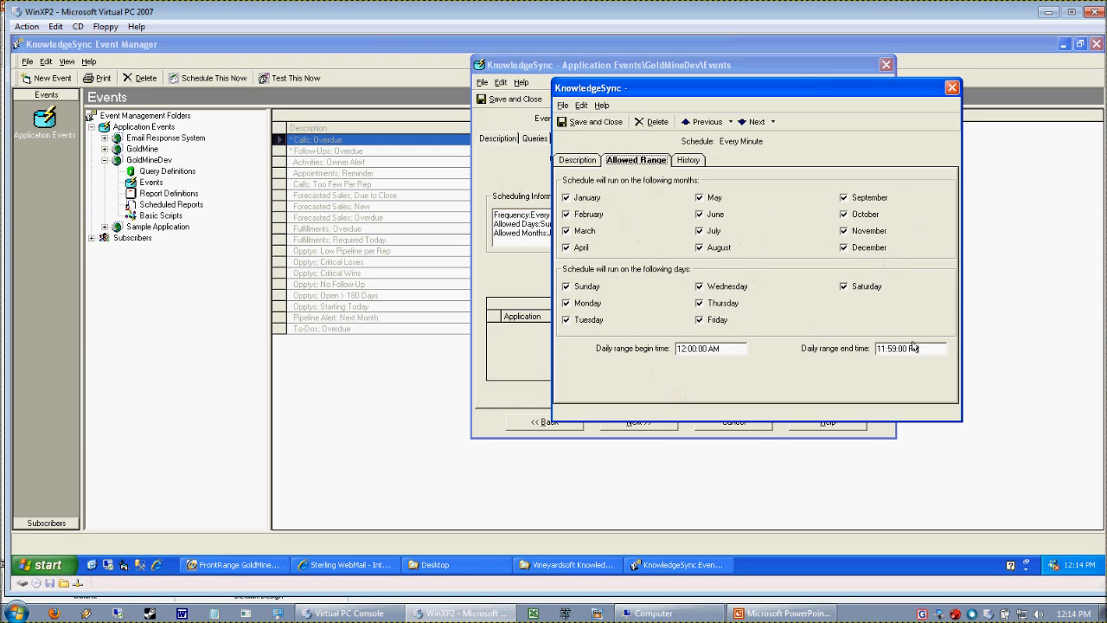
key(Tab)
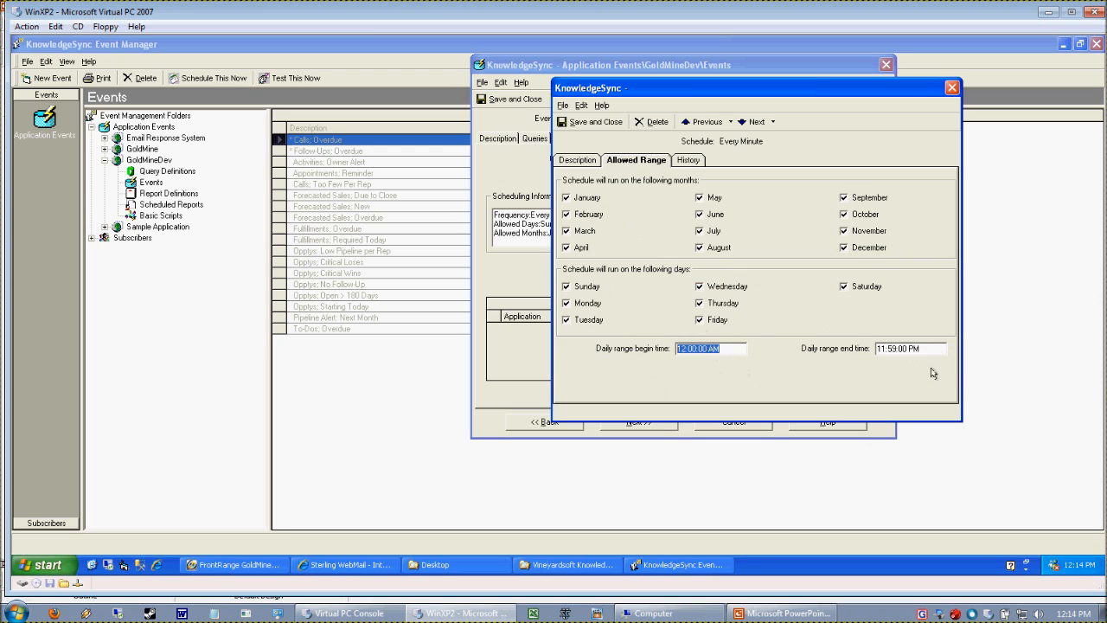
key(Tab)
Return to the schedule's description and view the available frequency options, keeping Every n Minutes.
click(577, 160)
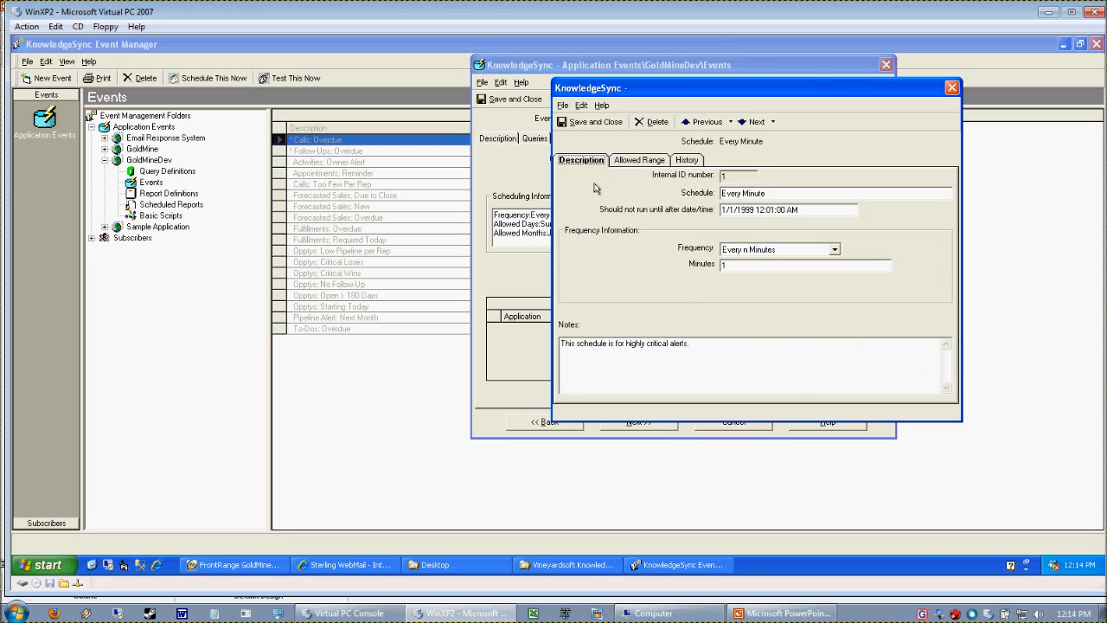
key(Tab)
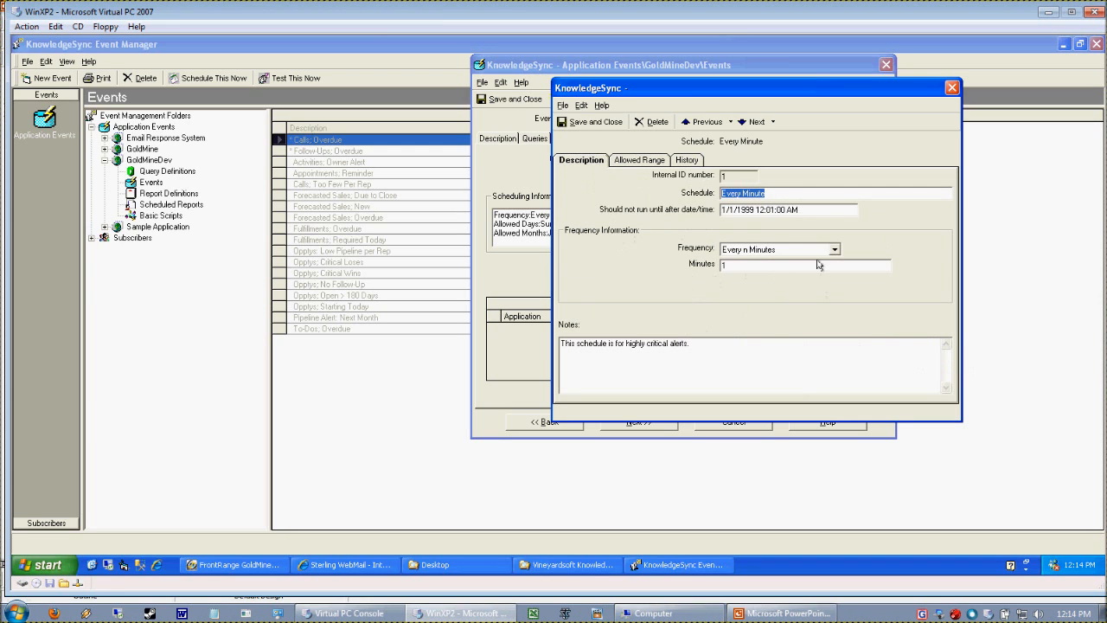
click(759, 250)
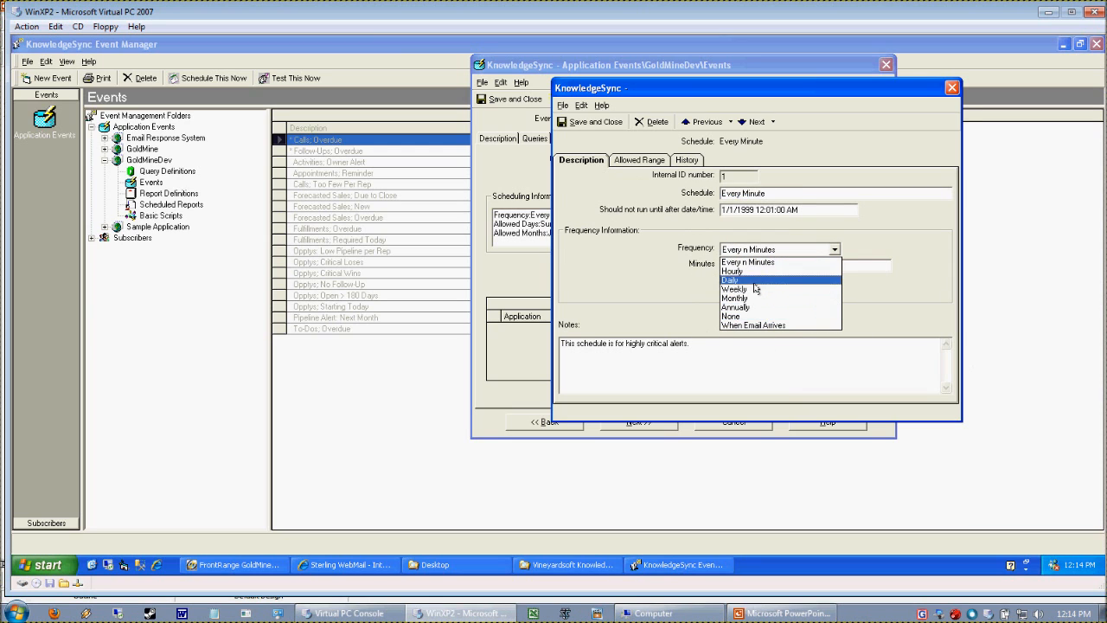
click(889, 279)
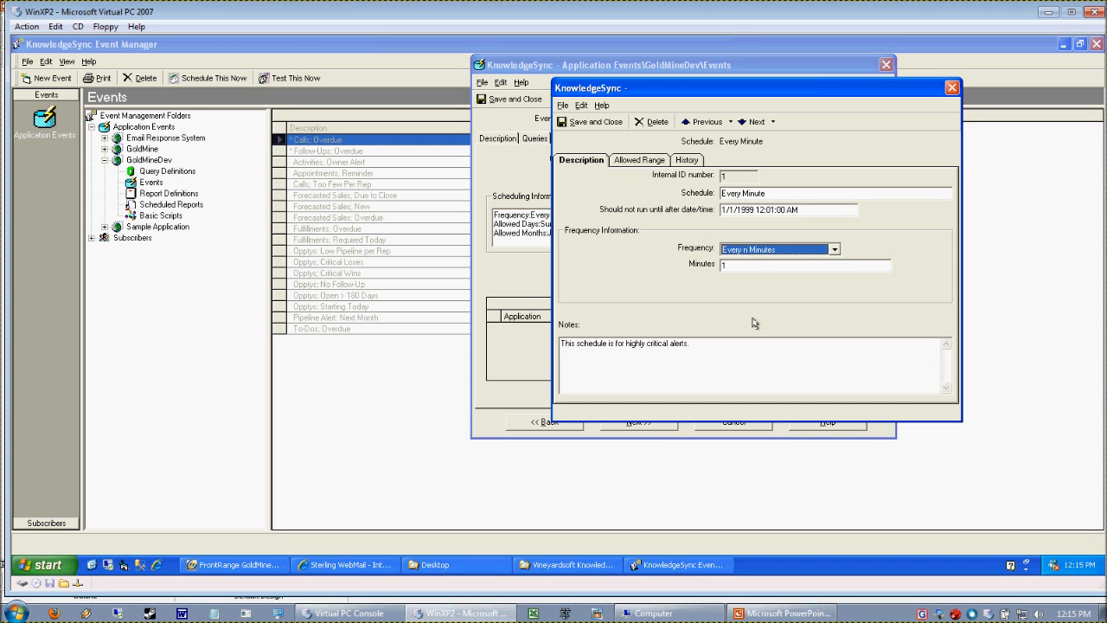
Try an interval of 15 minutes for the schedule, and restore it to 1 minute.
key(Tab)
text(15)
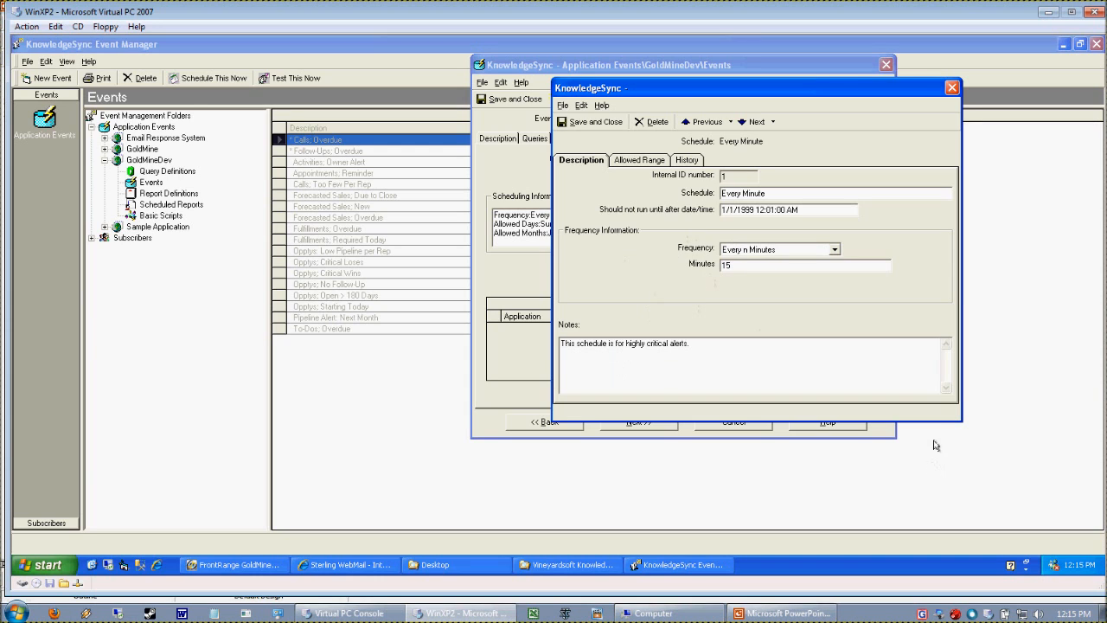
key(BackSpace)
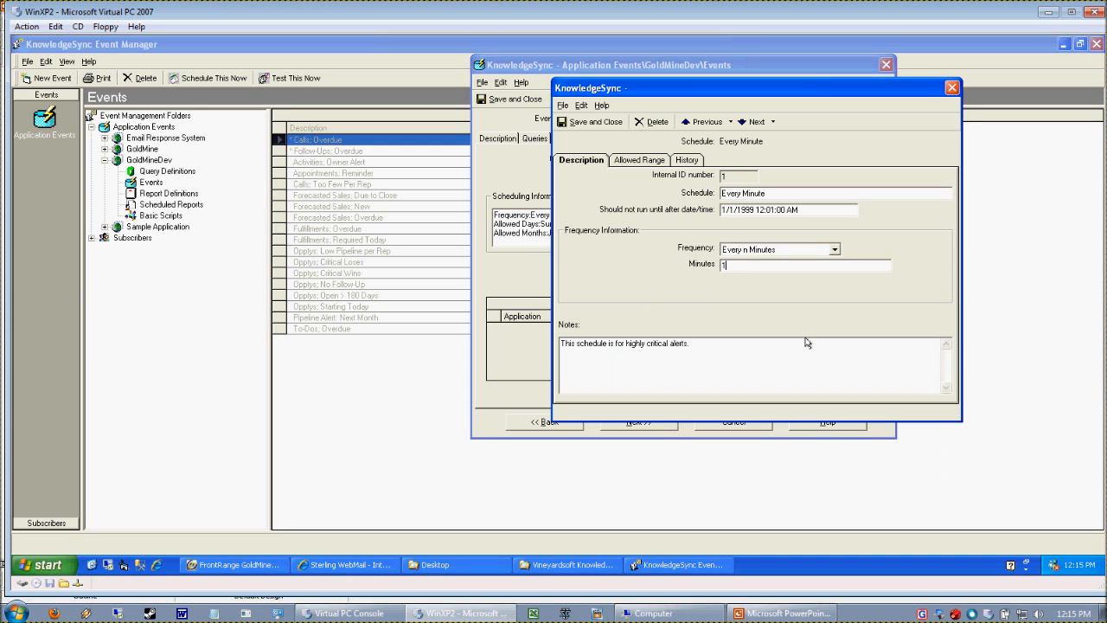